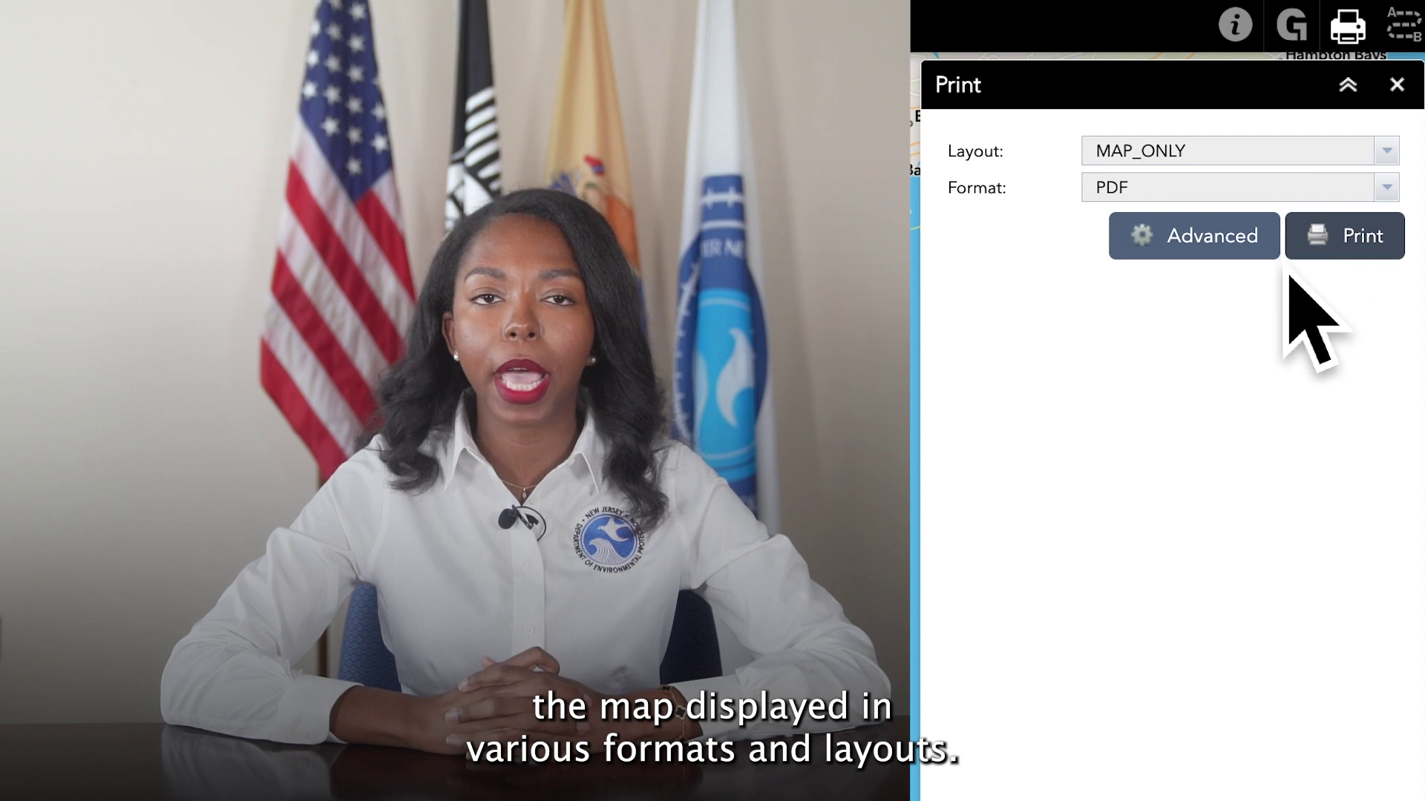
Print the map using the MAP_ONLY layout and PDF format
click(1362, 254)
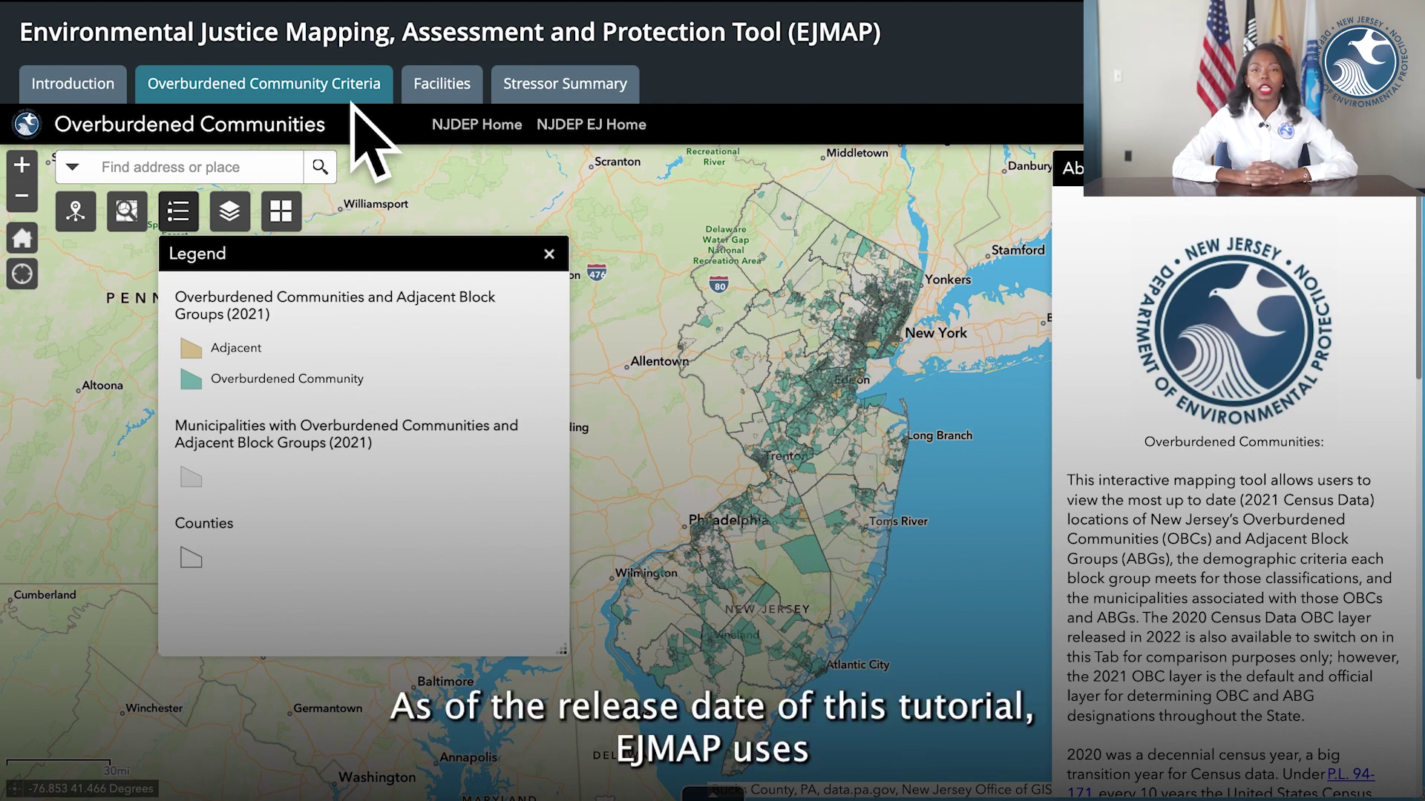
Open the layer list, turn the 2021 Overburdened Communities and Adjacent Block Groups layer off and on, and expand its symbols
click(249, 224)
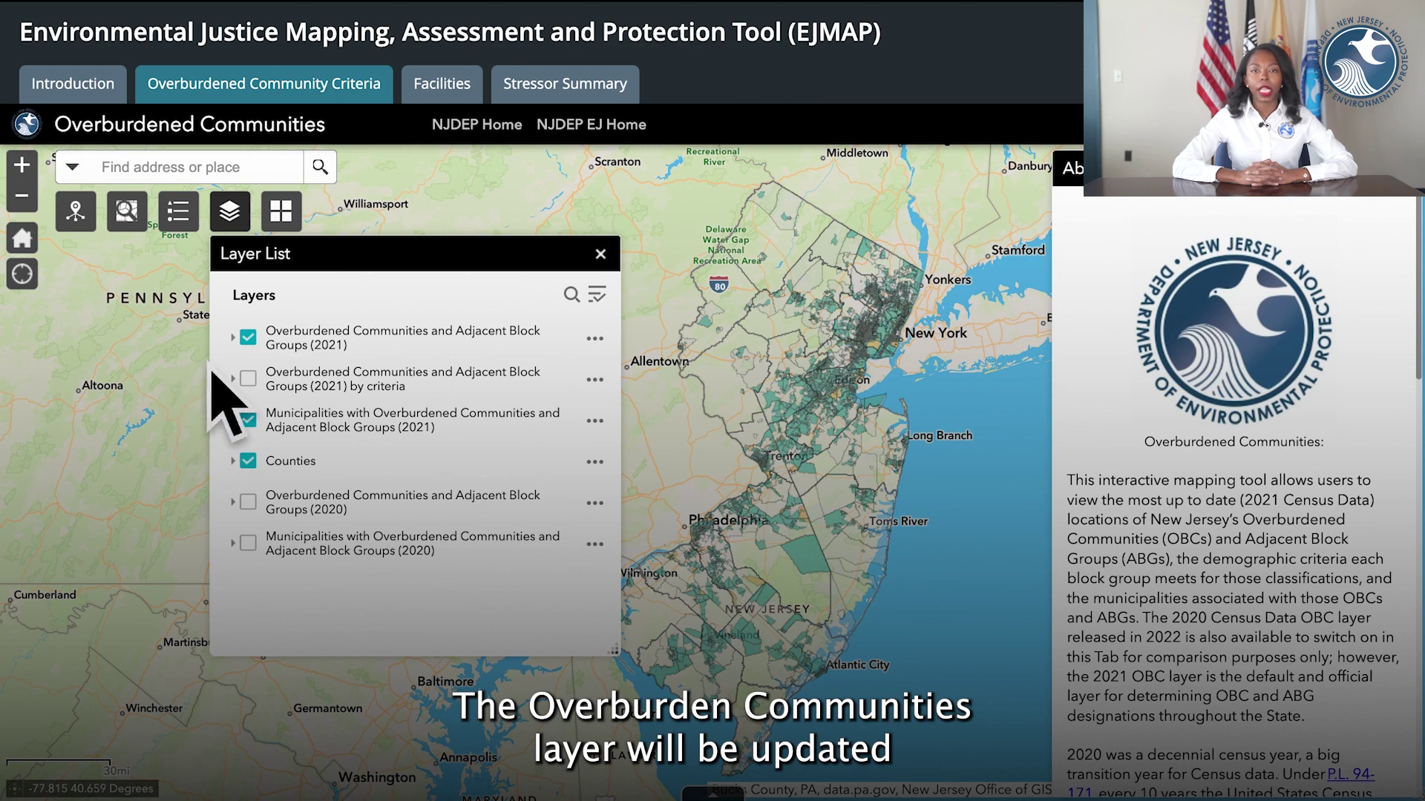
click(251, 355)
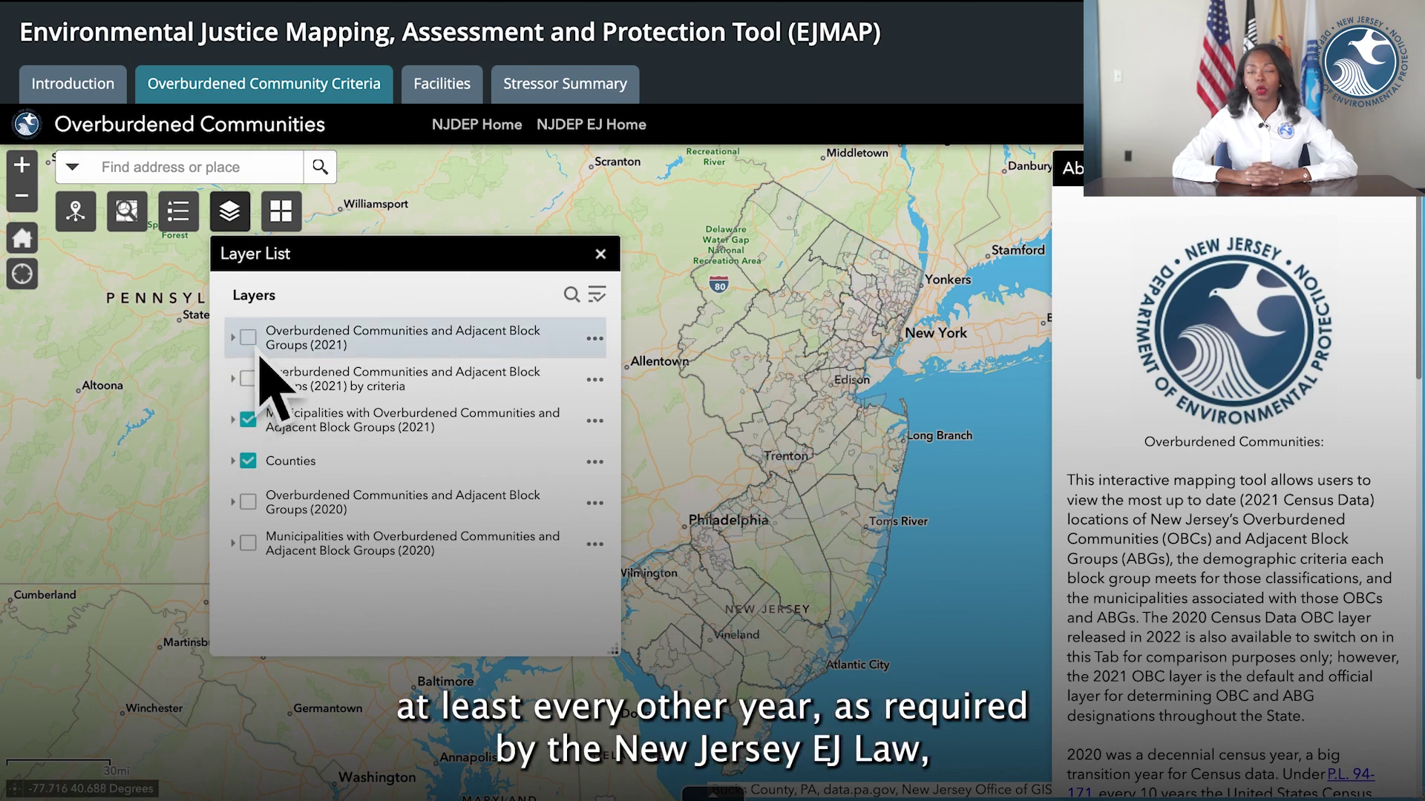
click(259, 356)
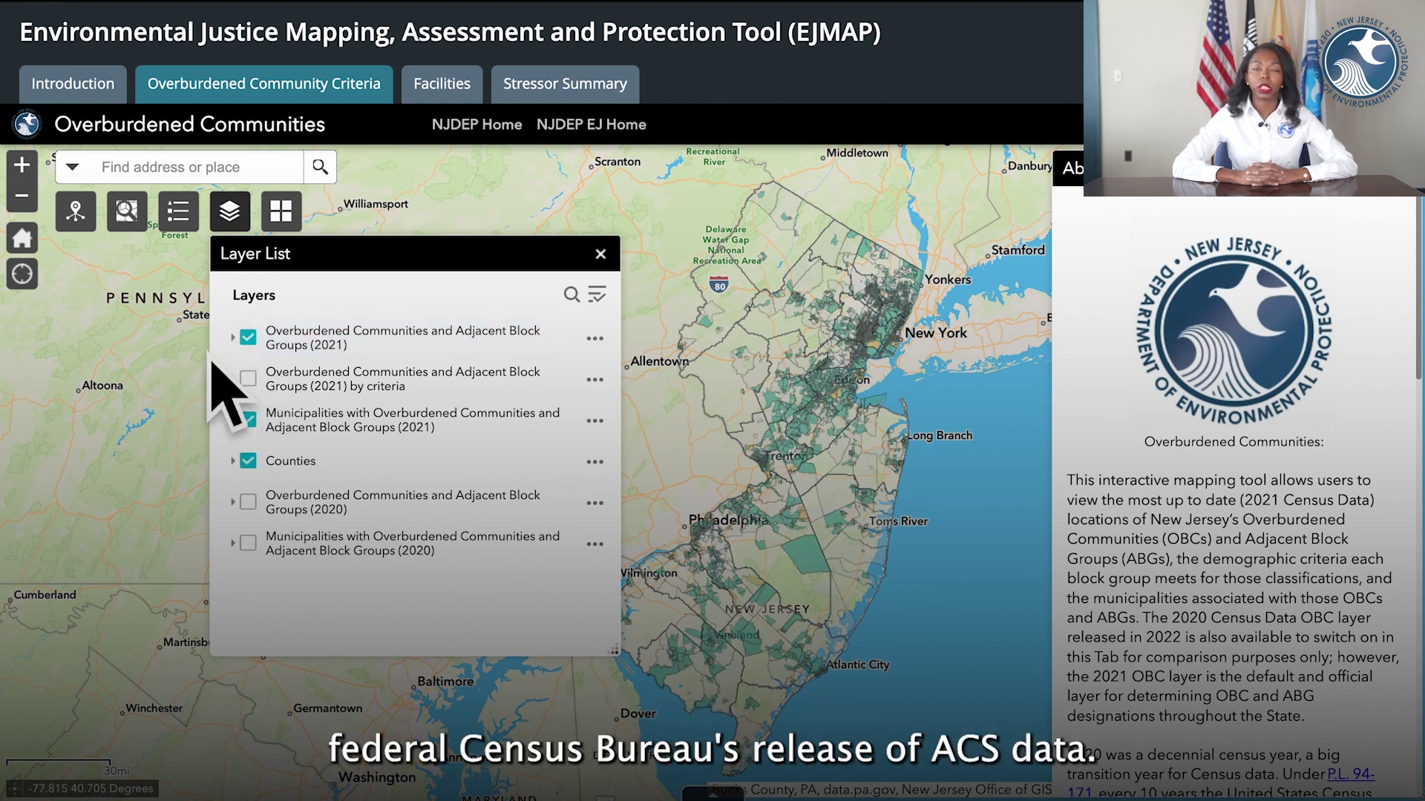
click(245, 355)
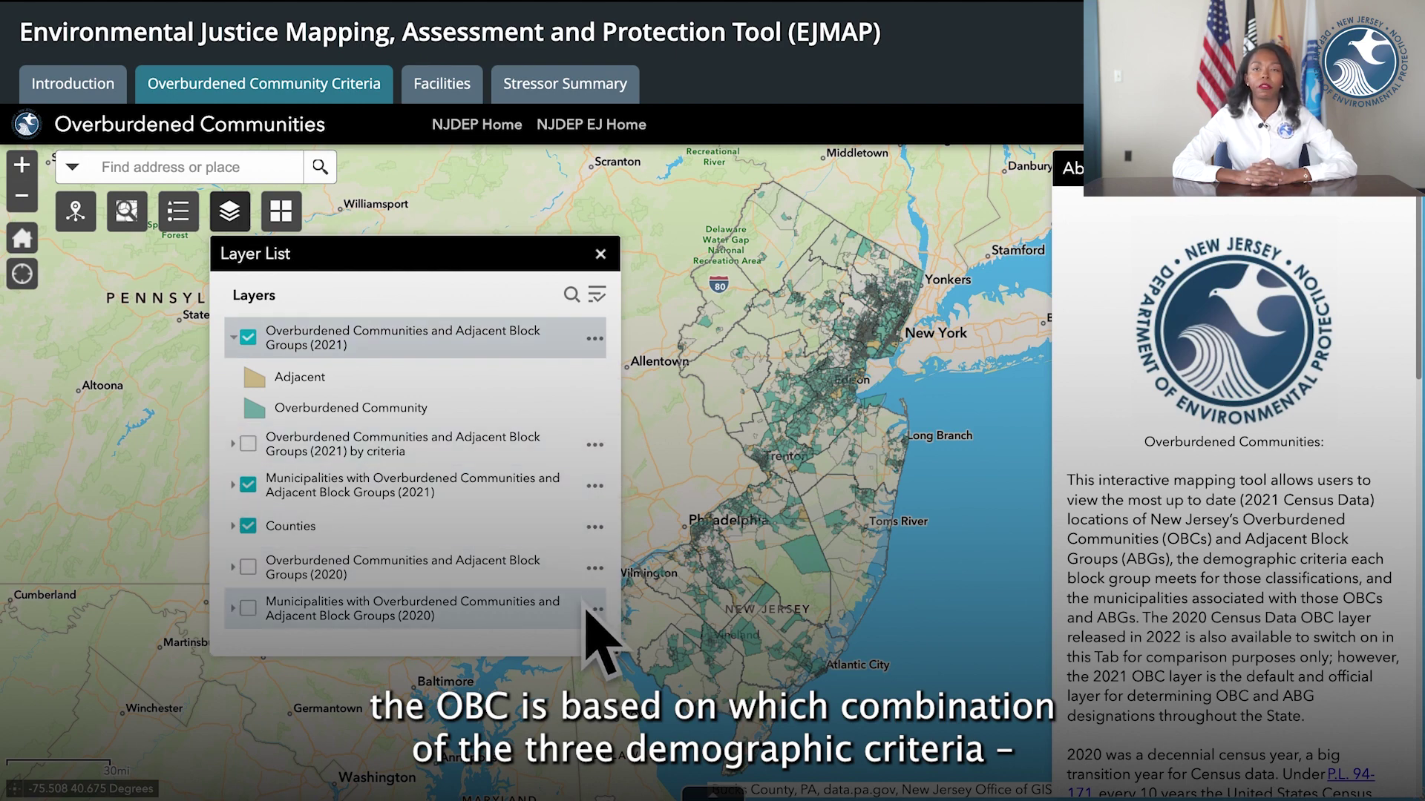
Toggle the 2021 by-criteria, 2021 municipalities and Counties layers to compare their display on the map
click(249, 446)
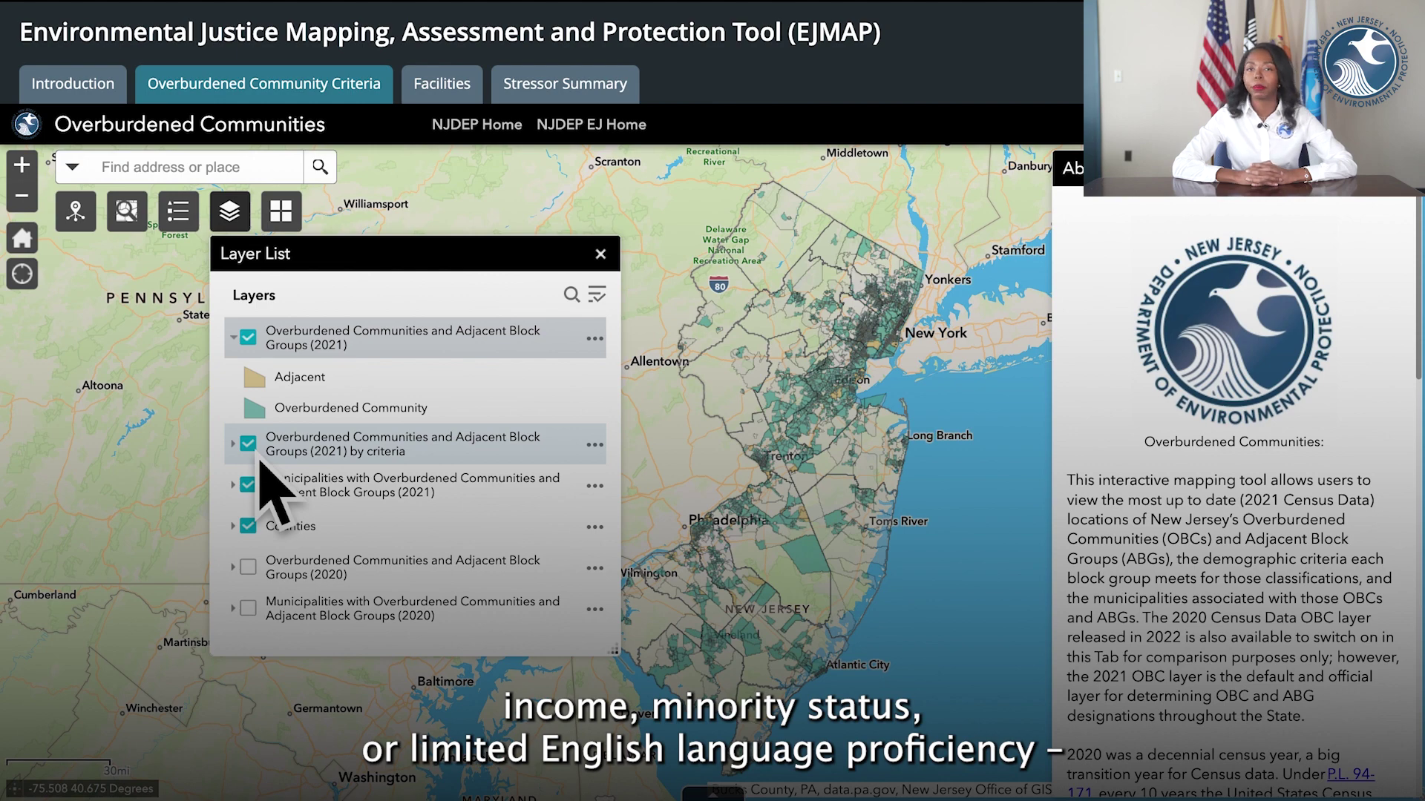
click(251, 447)
click(266, 498)
click(266, 499)
click(268, 527)
click(264, 543)
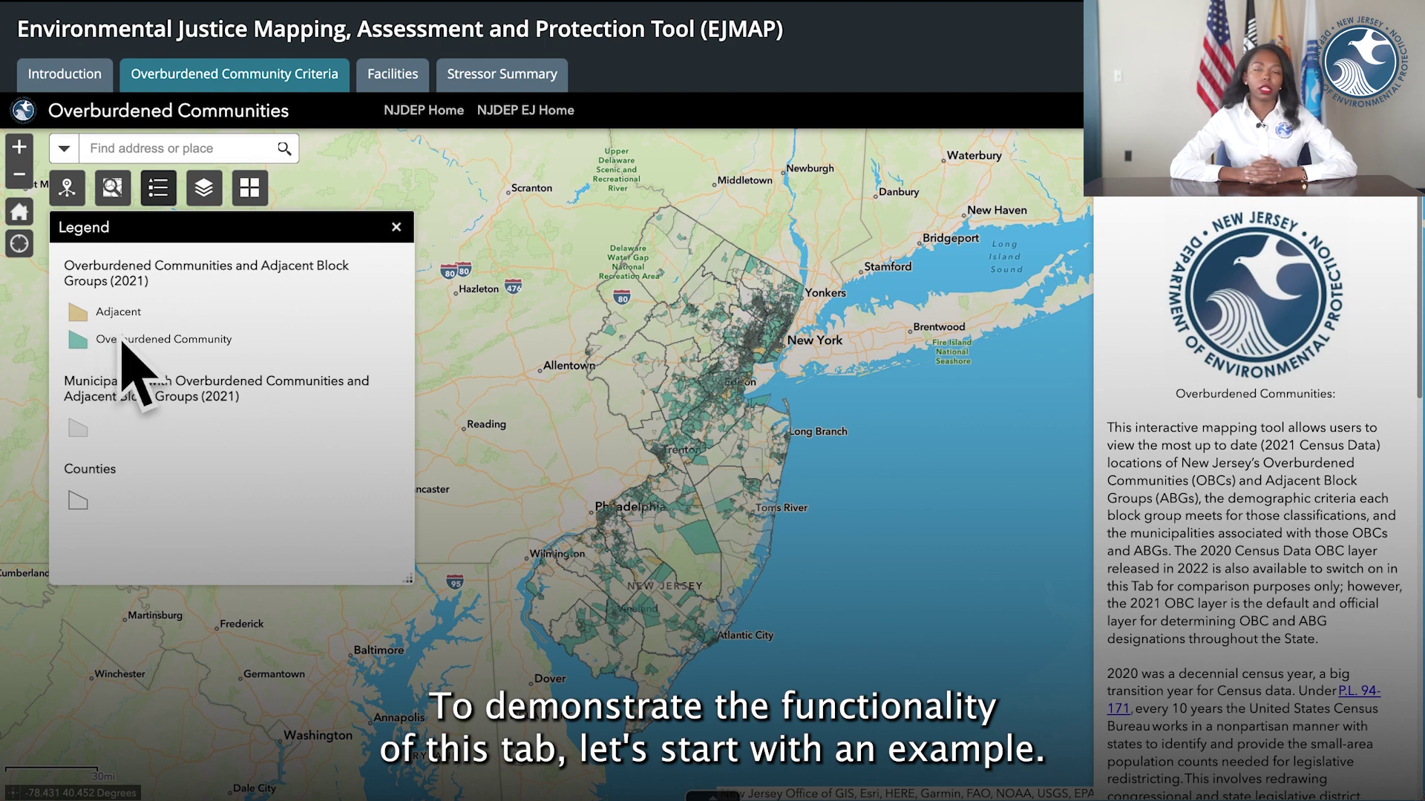
Search for the DEP main office's street address in Trenton and show the surrounding overburdened communities
click(125, 150)
text(401 East State Street, Trenton, NJ, 08608)
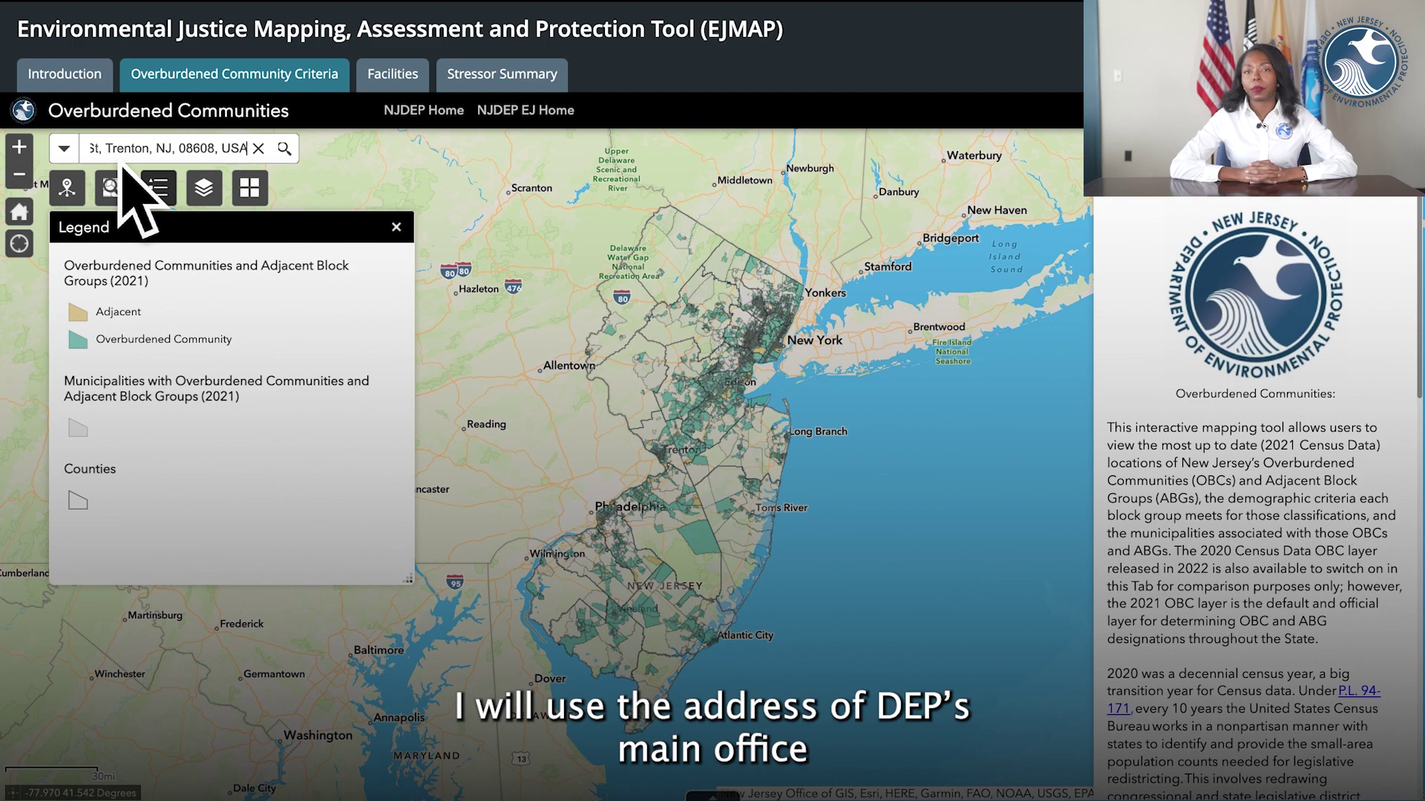
click(202, 222)
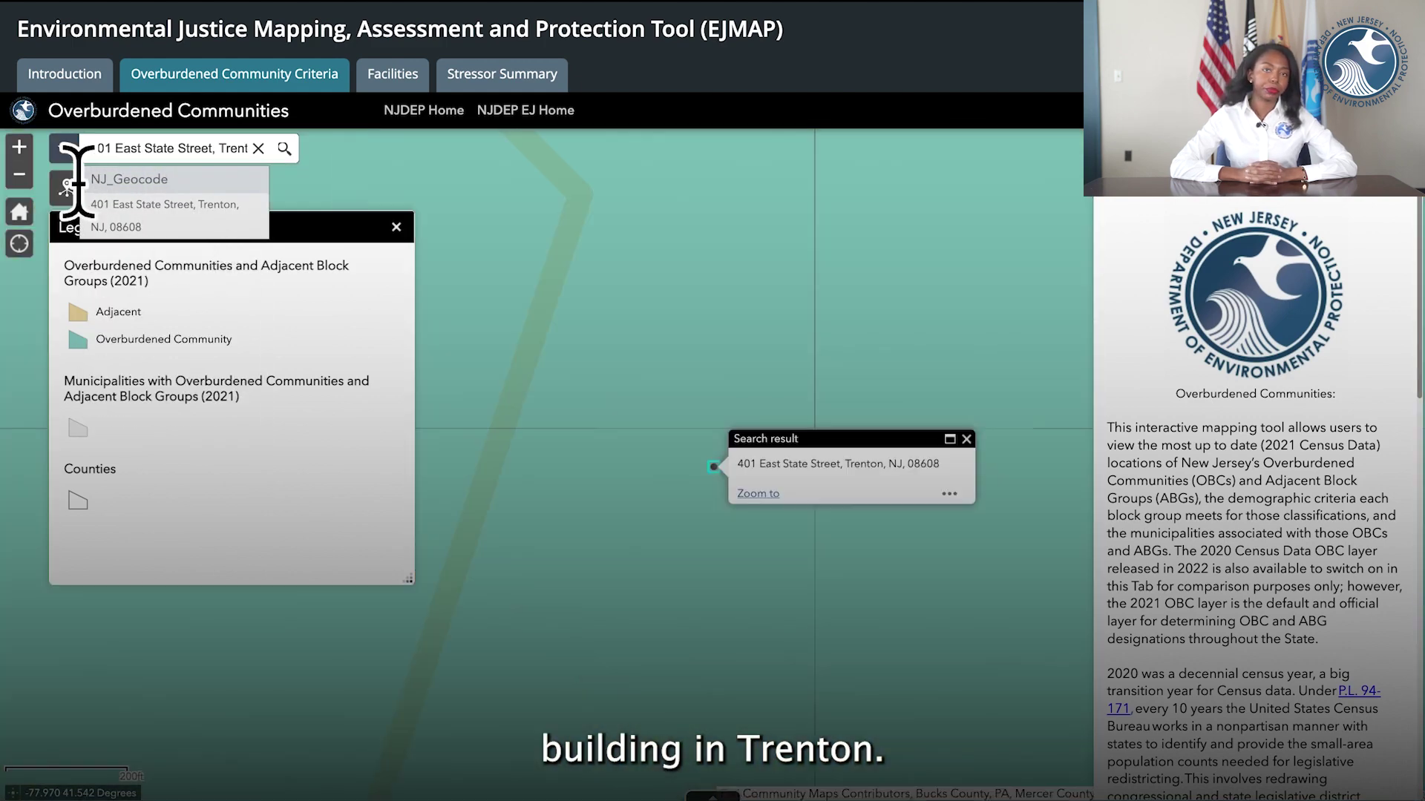
click(71, 154)
click(85, 177)
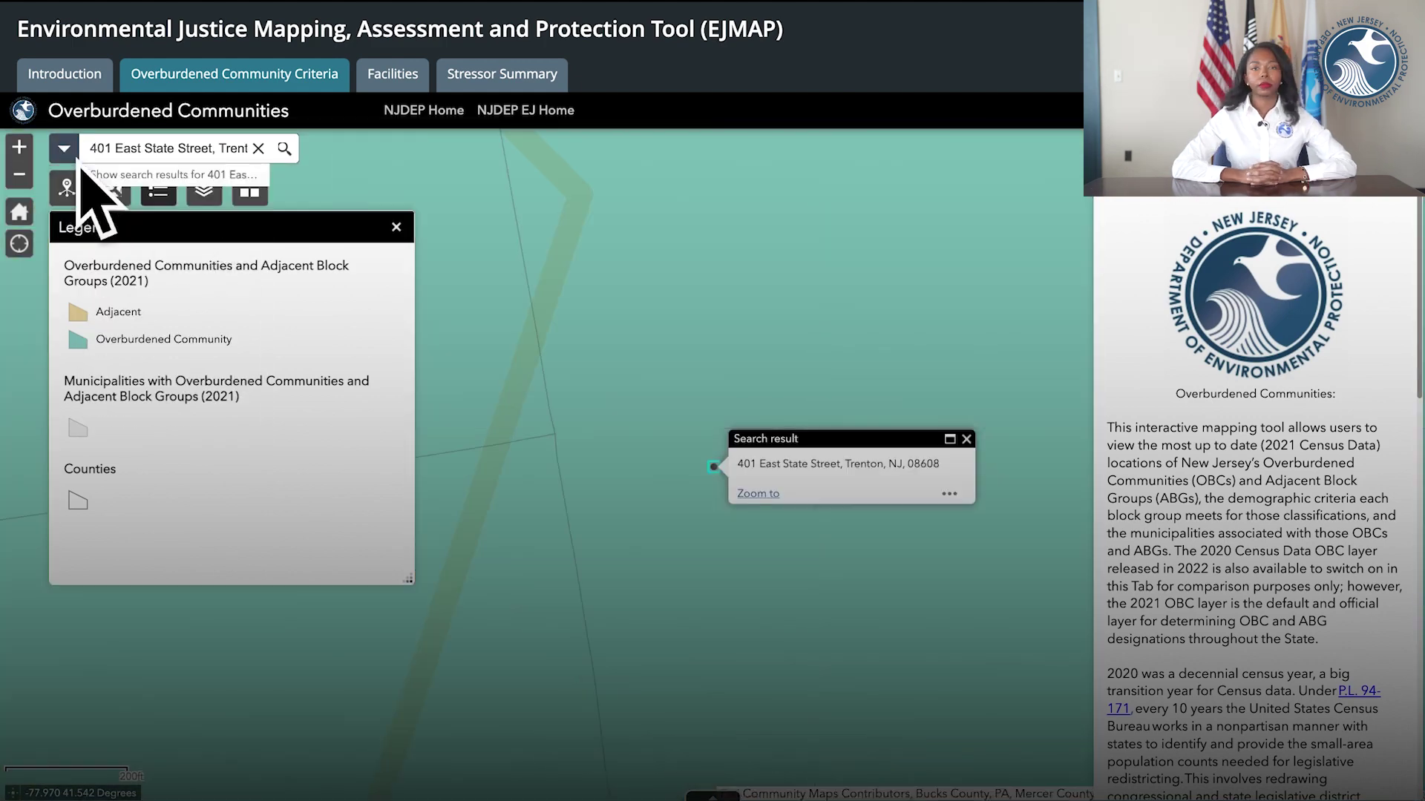
scroll(568, 587, down, 2)
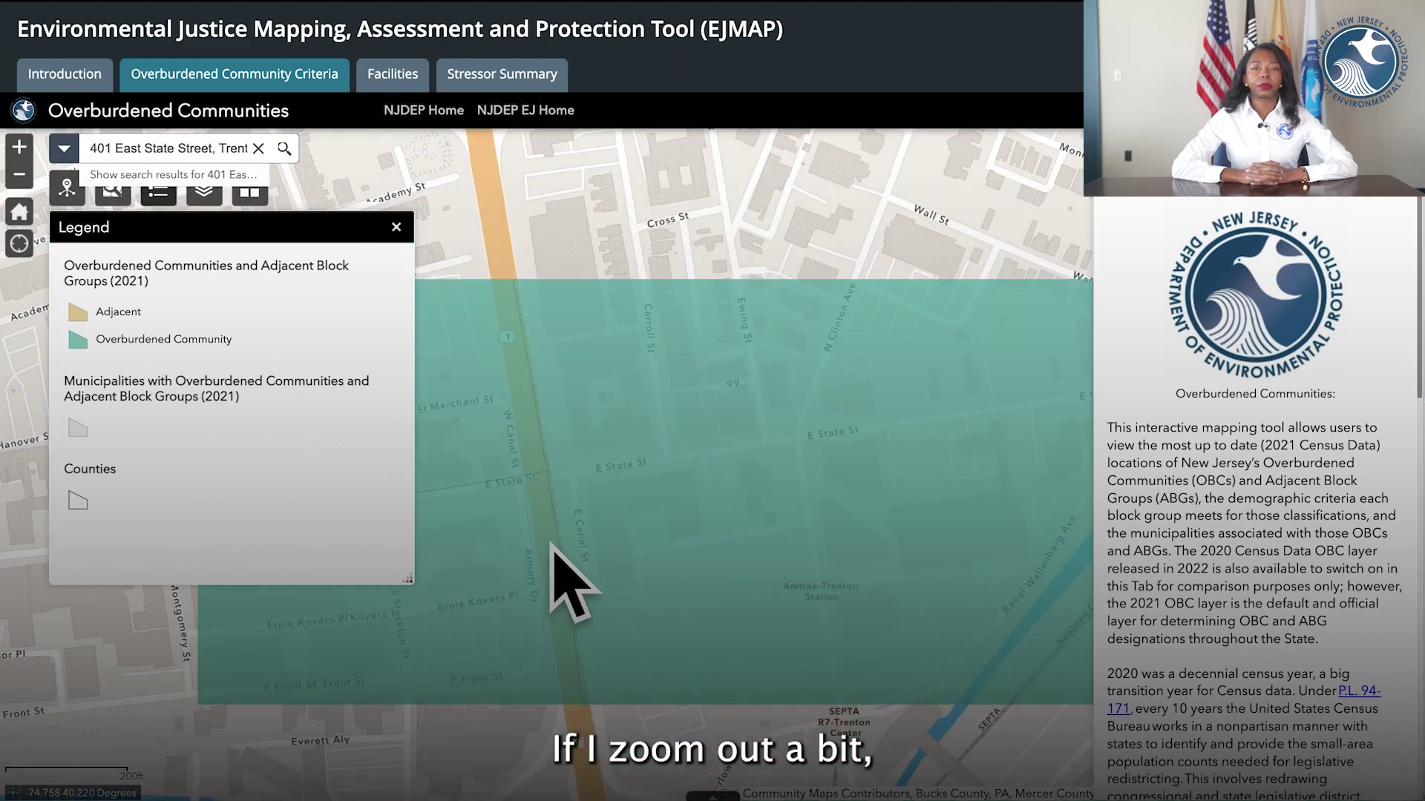
scroll(552, 545, down, 1)
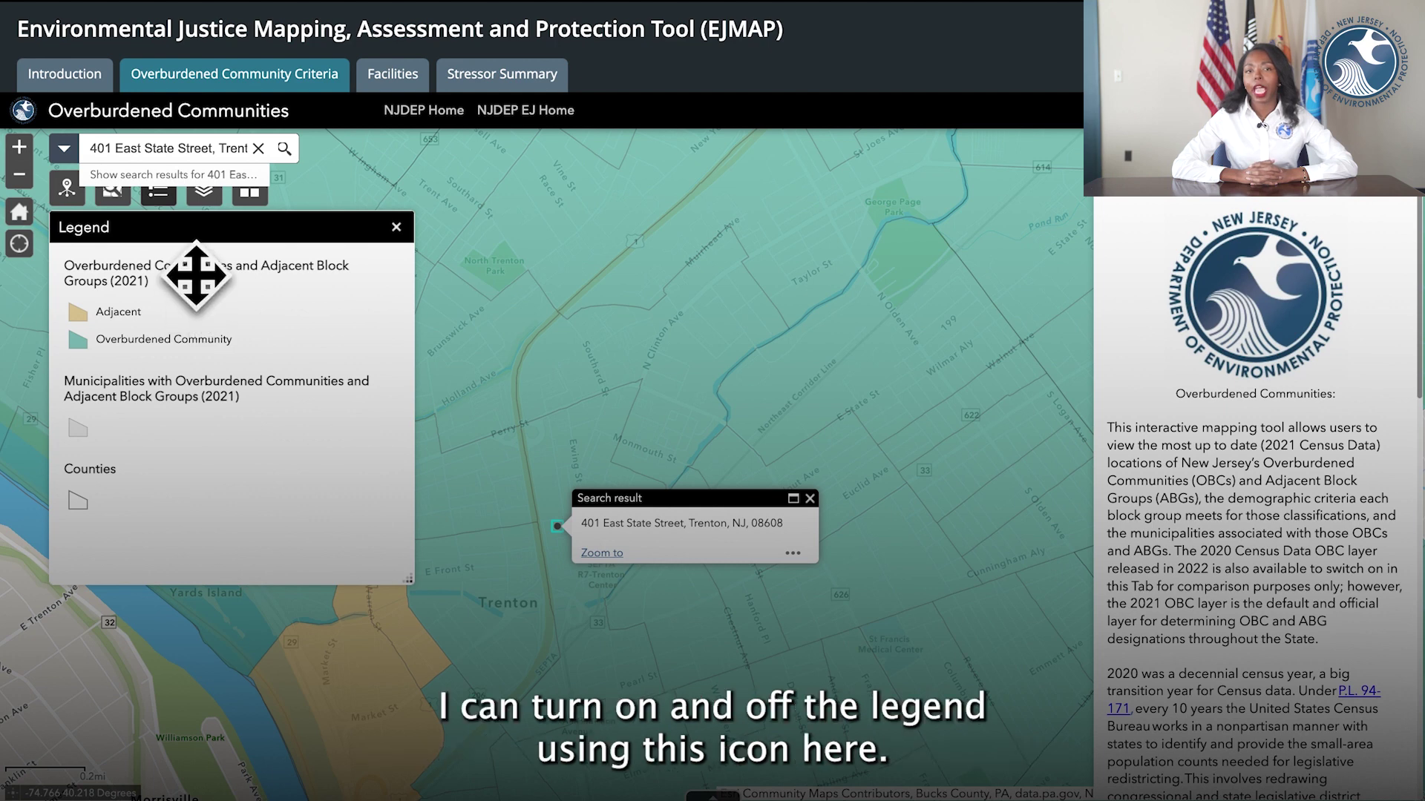
Hide and redisplay the map legend
click(173, 207)
click(174, 207)
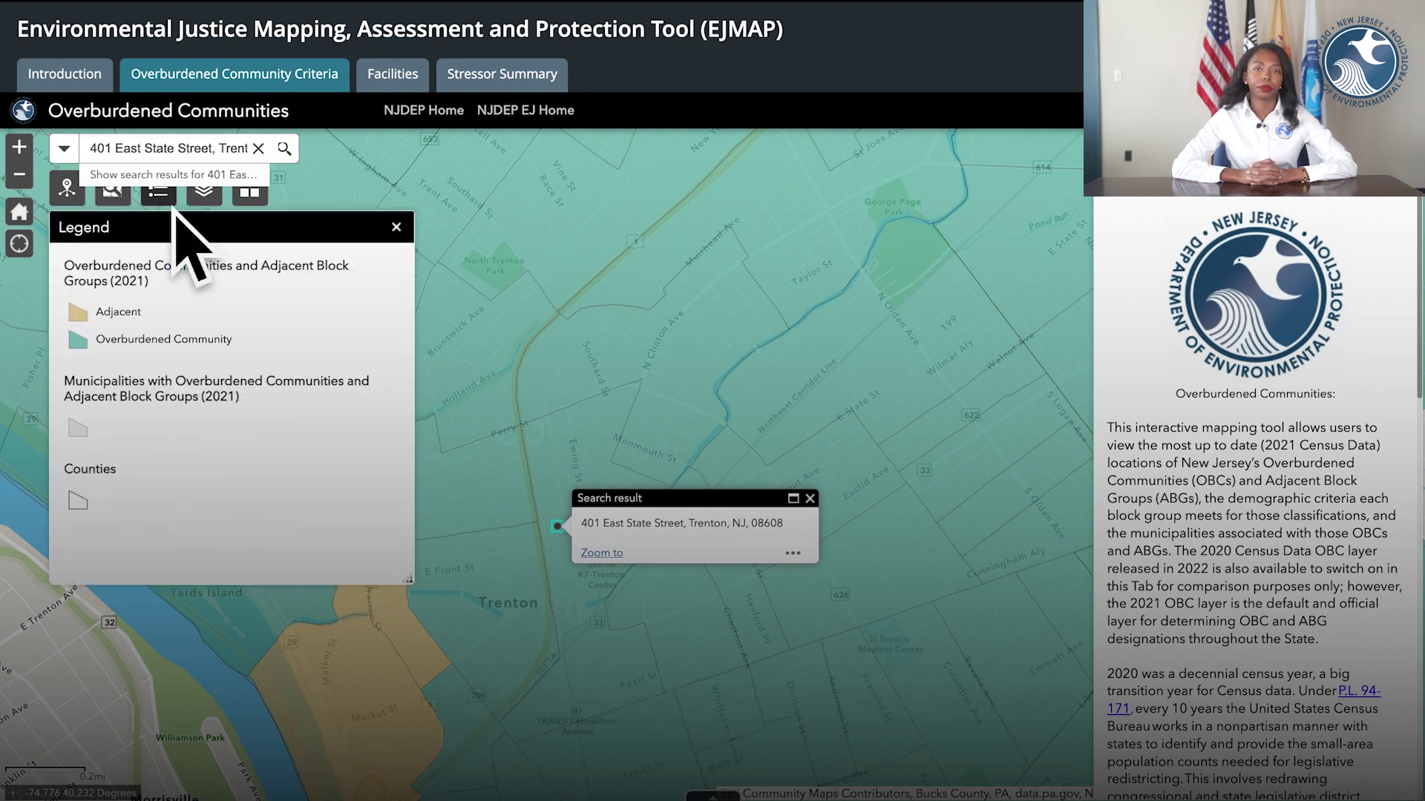
click(175, 208)
click(176, 210)
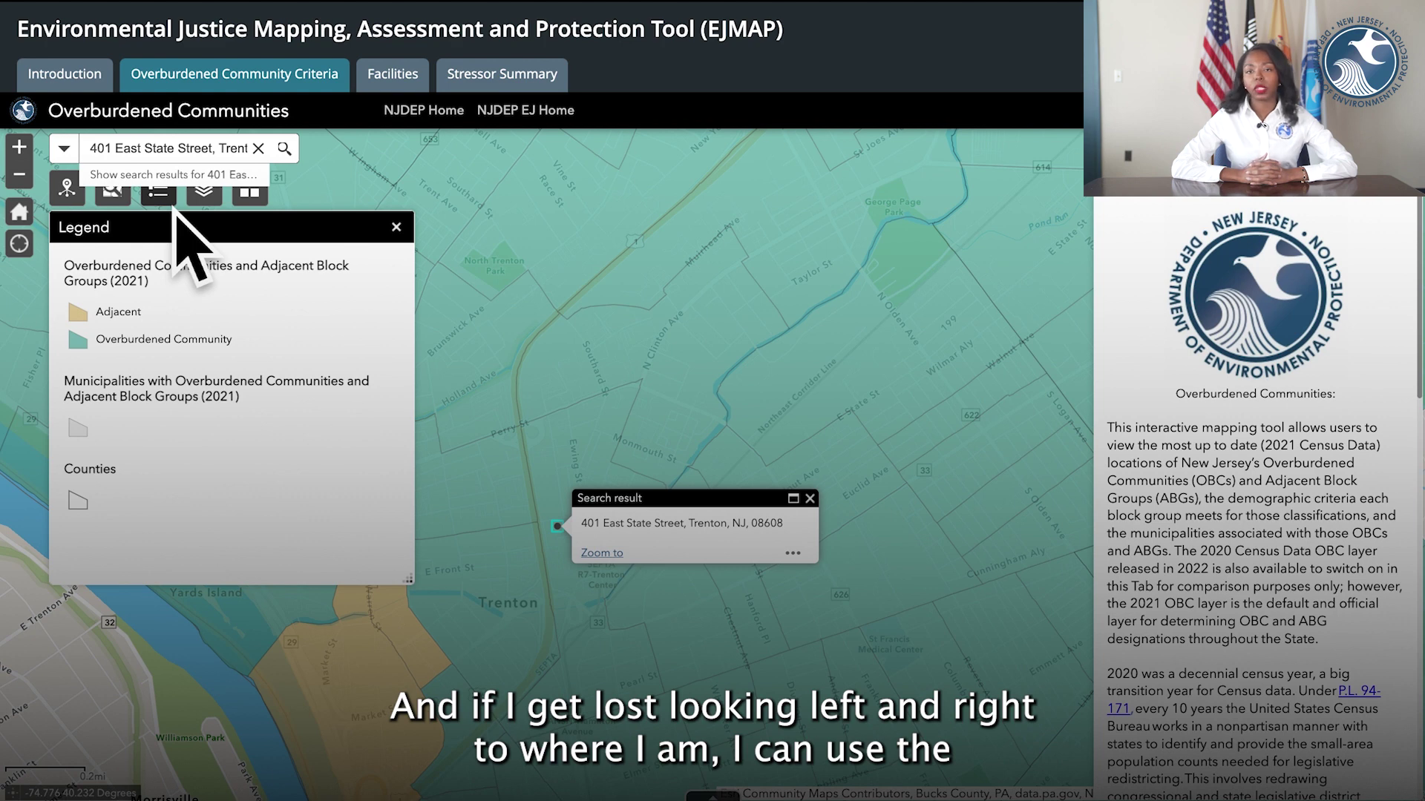
Open the layer list and turn the 2021 municipalities layer off and on again
click(205, 195)
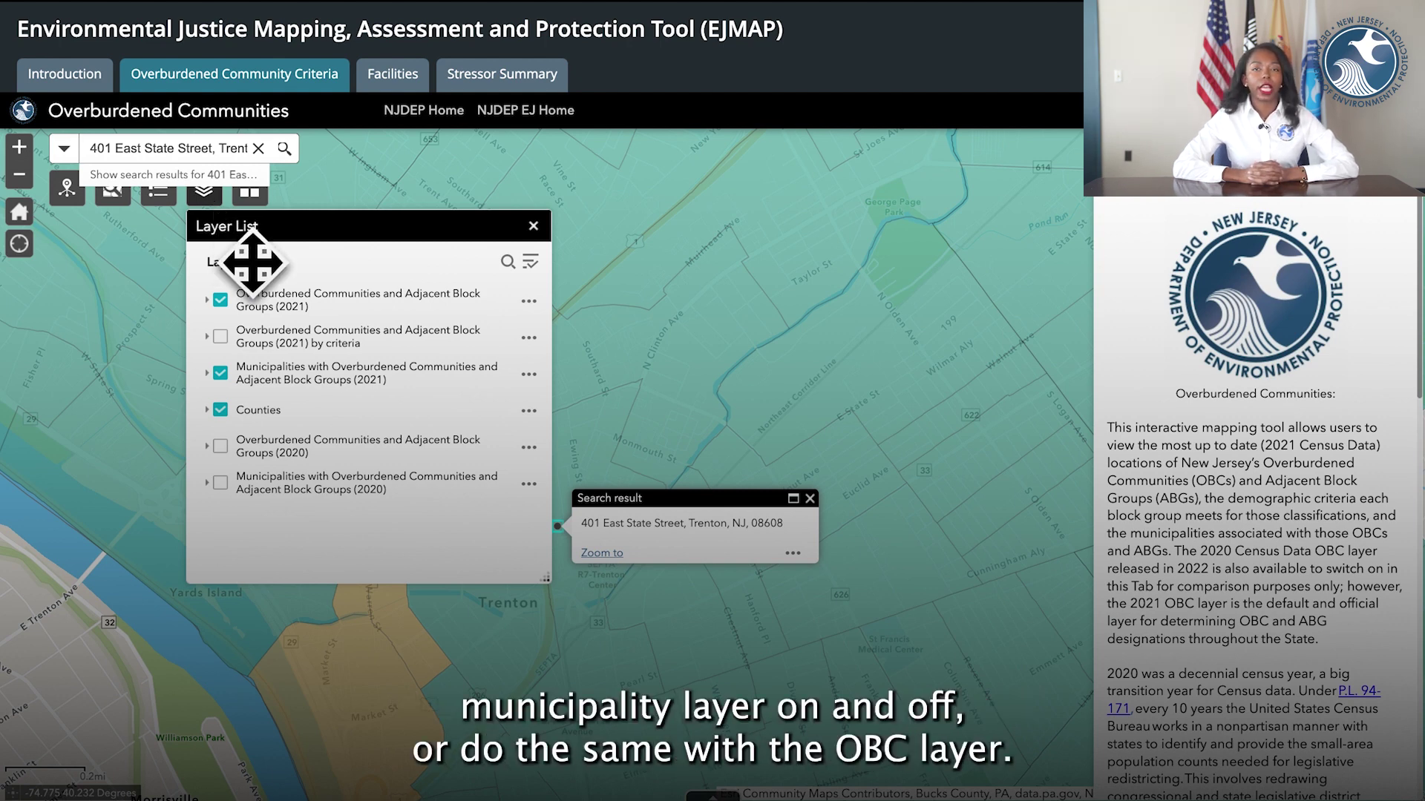
click(236, 381)
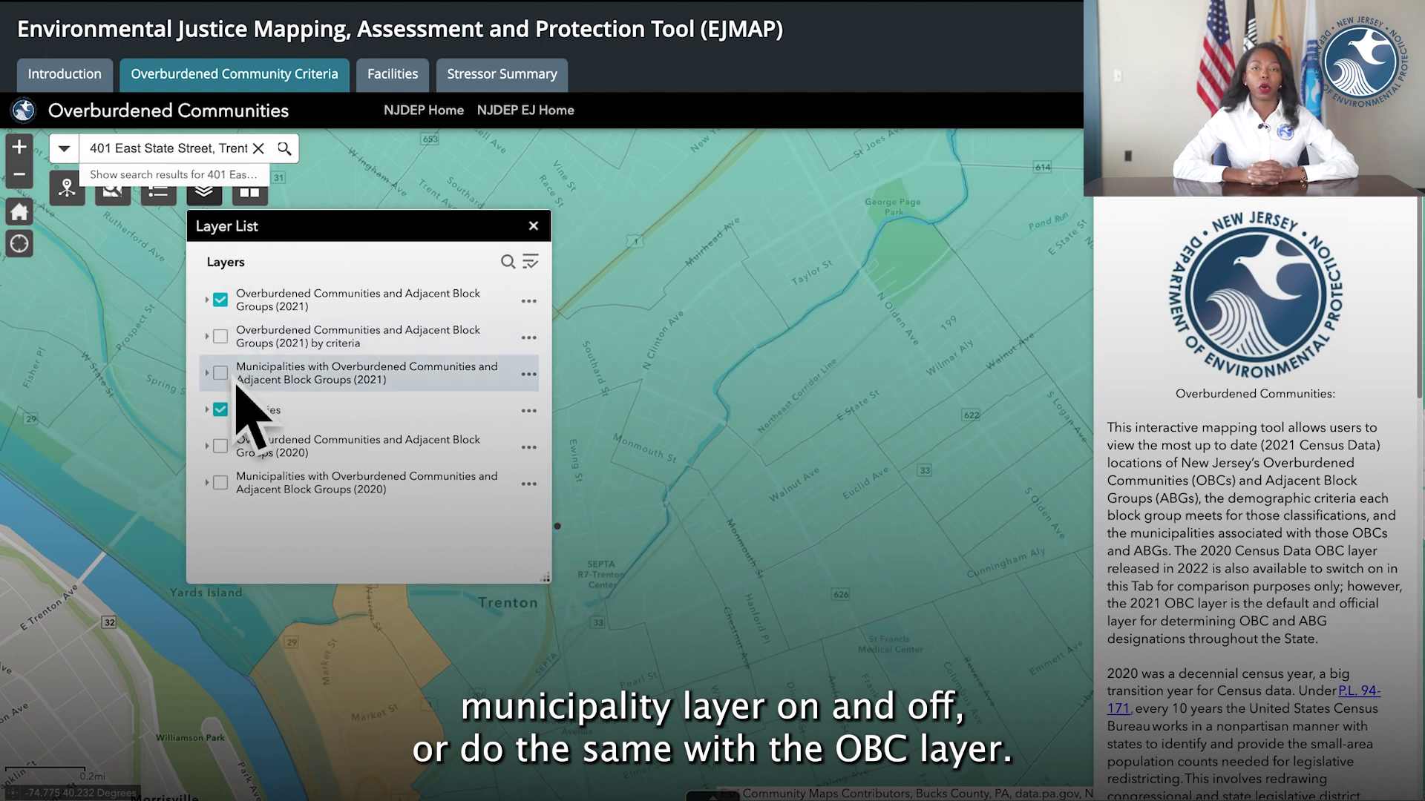
click(236, 382)
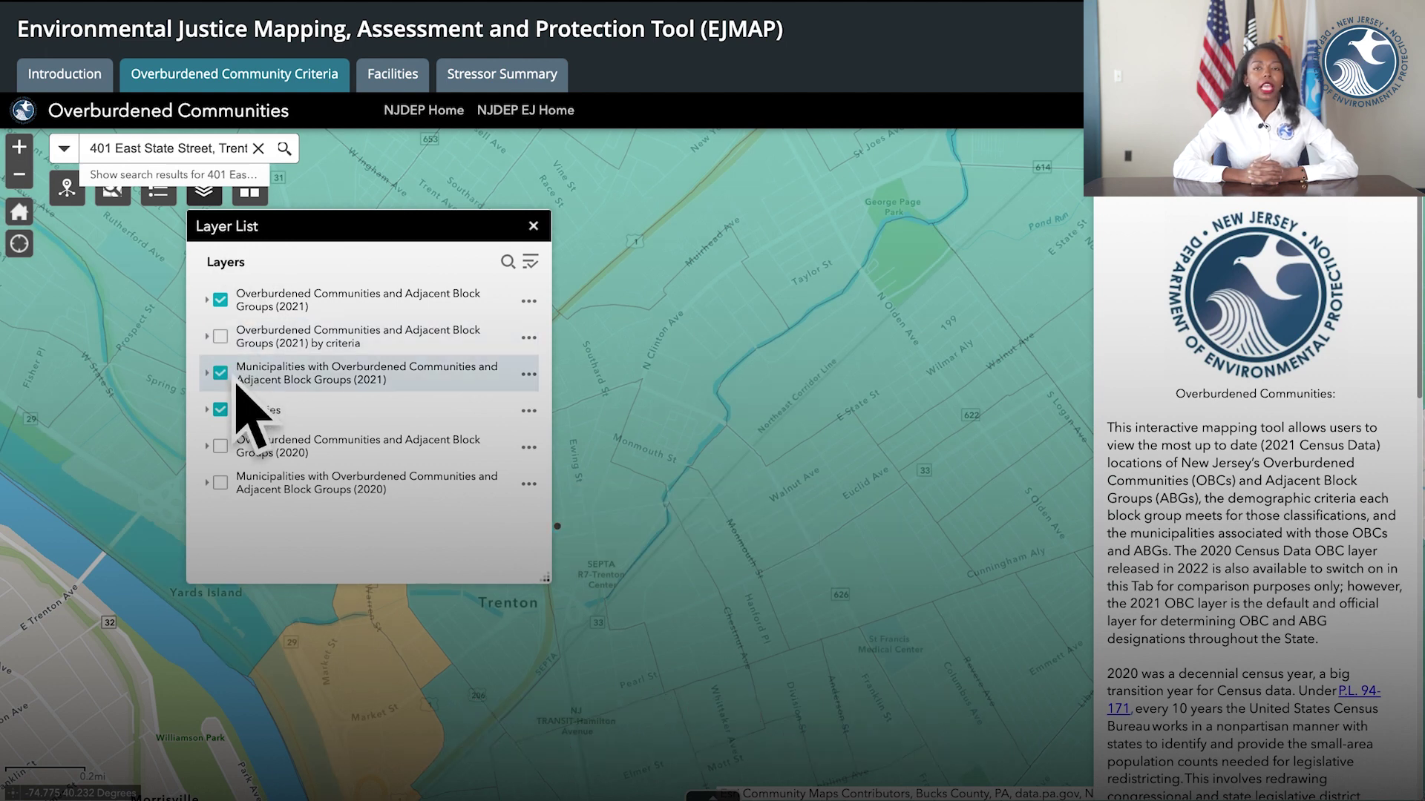
Replace the 2021 Overburdened Communities layer with the 2021 by-criteria layer and display its legend
click(229, 314)
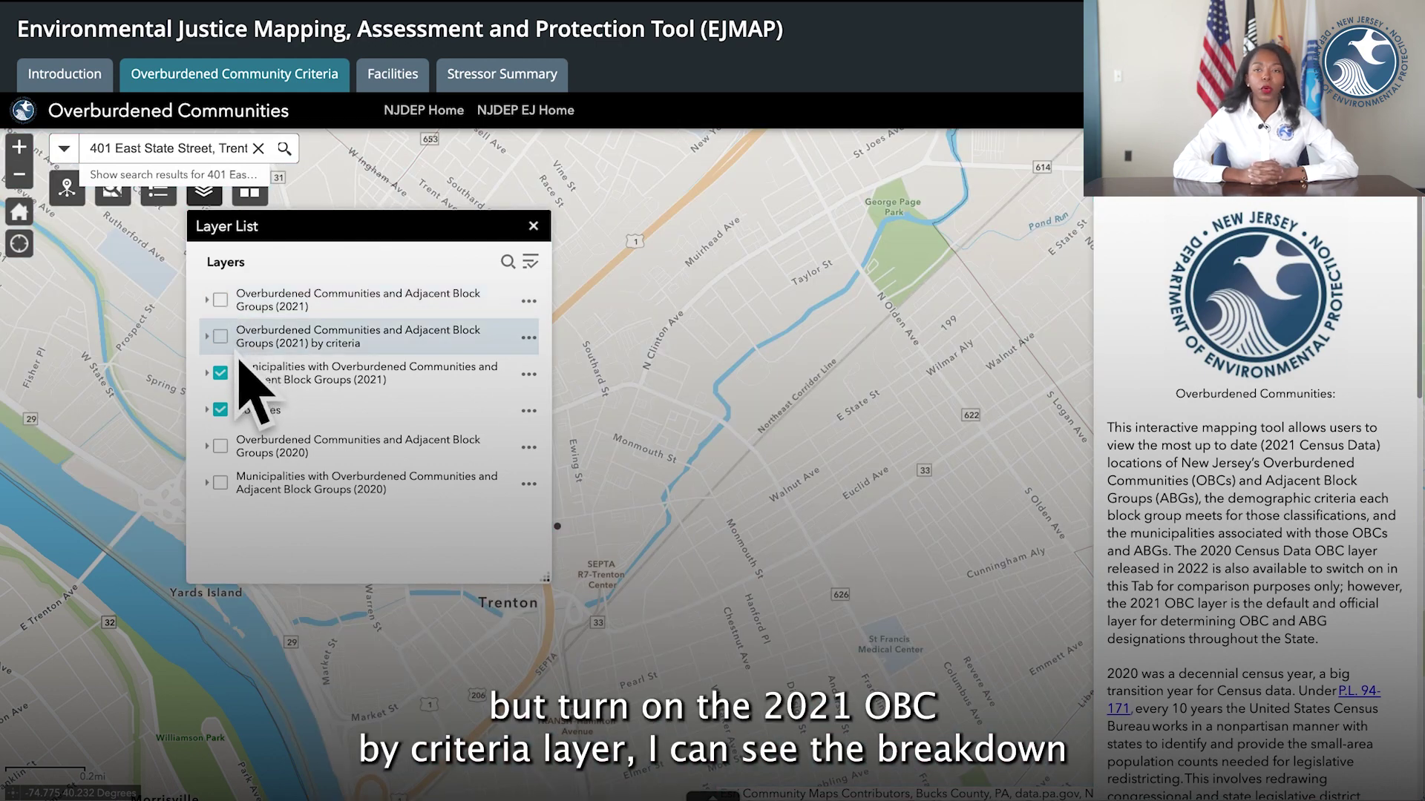
click(238, 357)
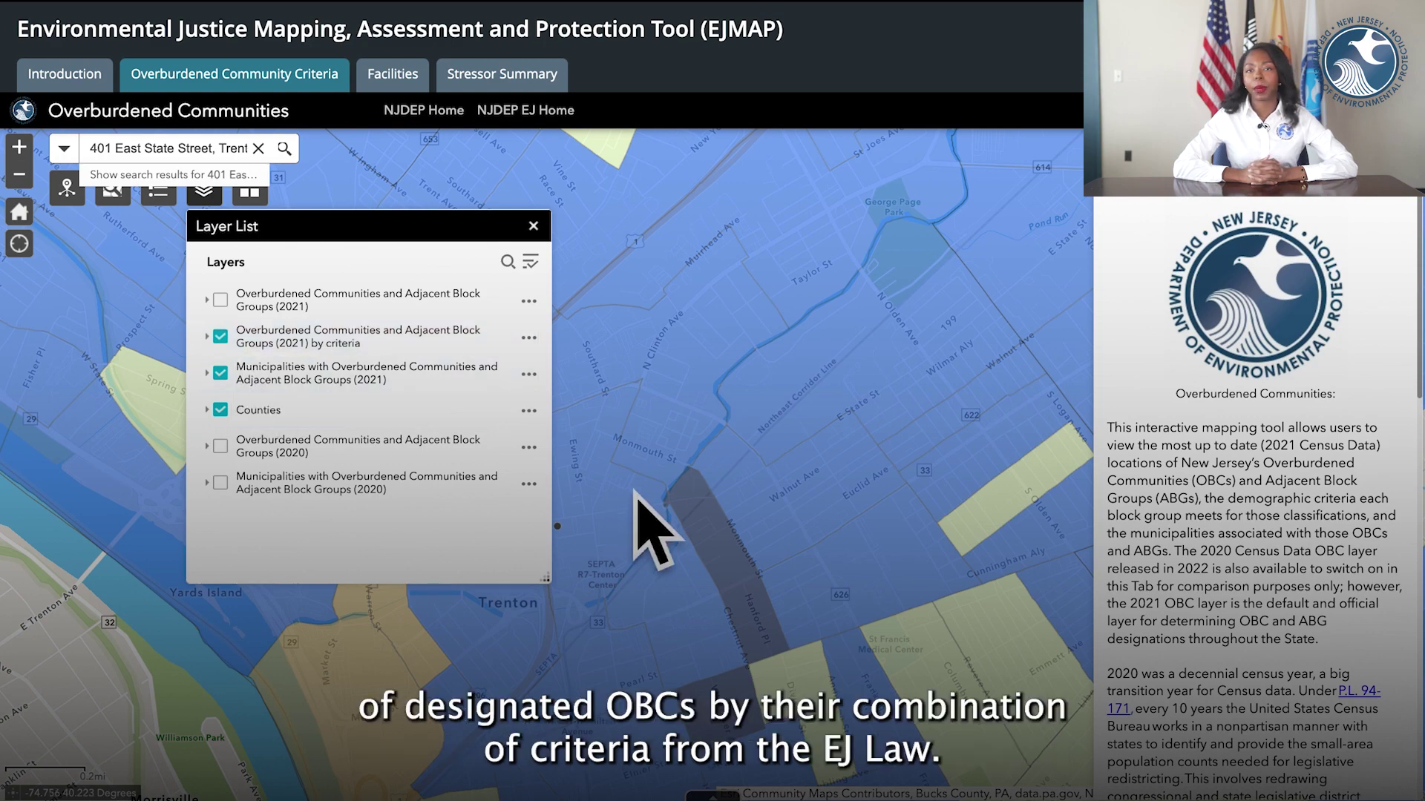
scroll(653, 531, down, 1)
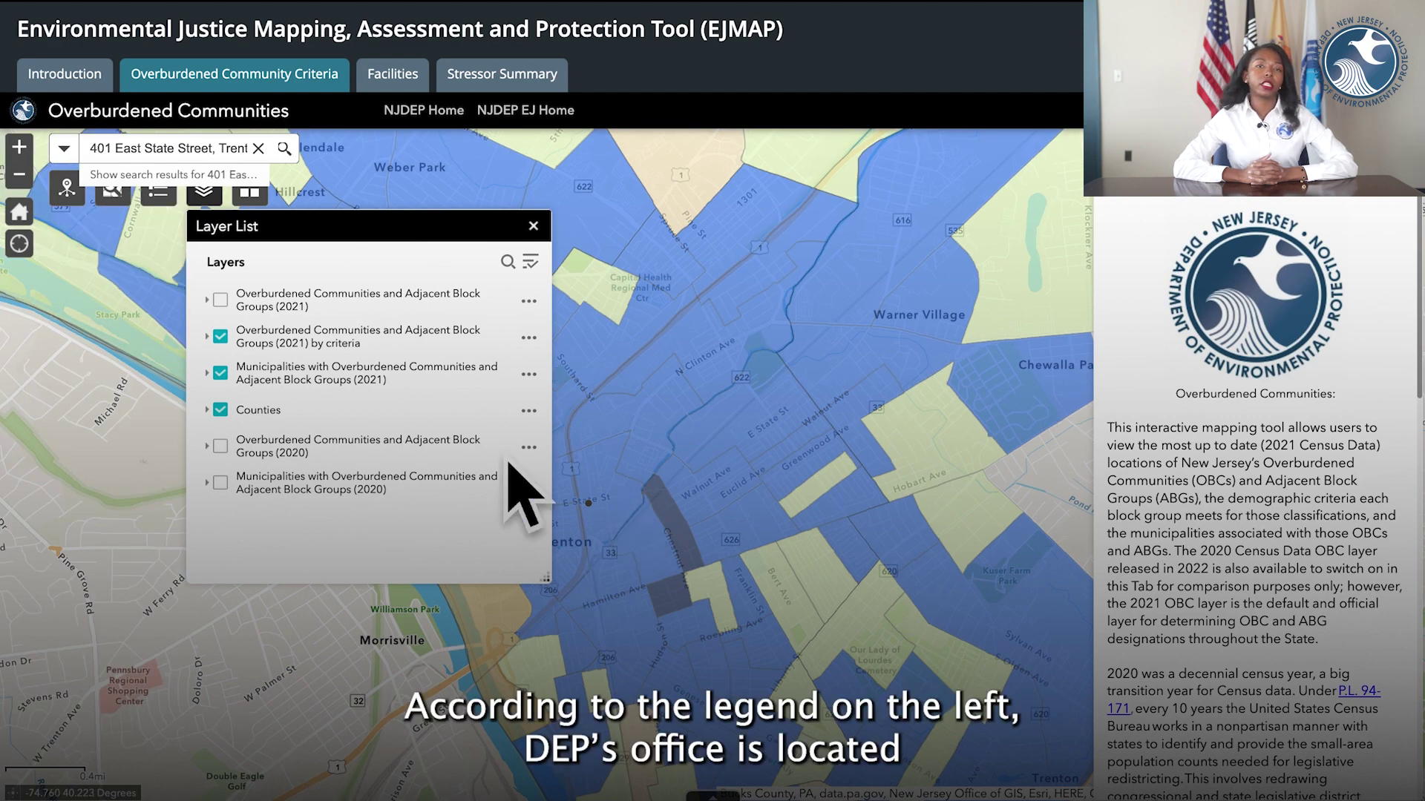
click(165, 198)
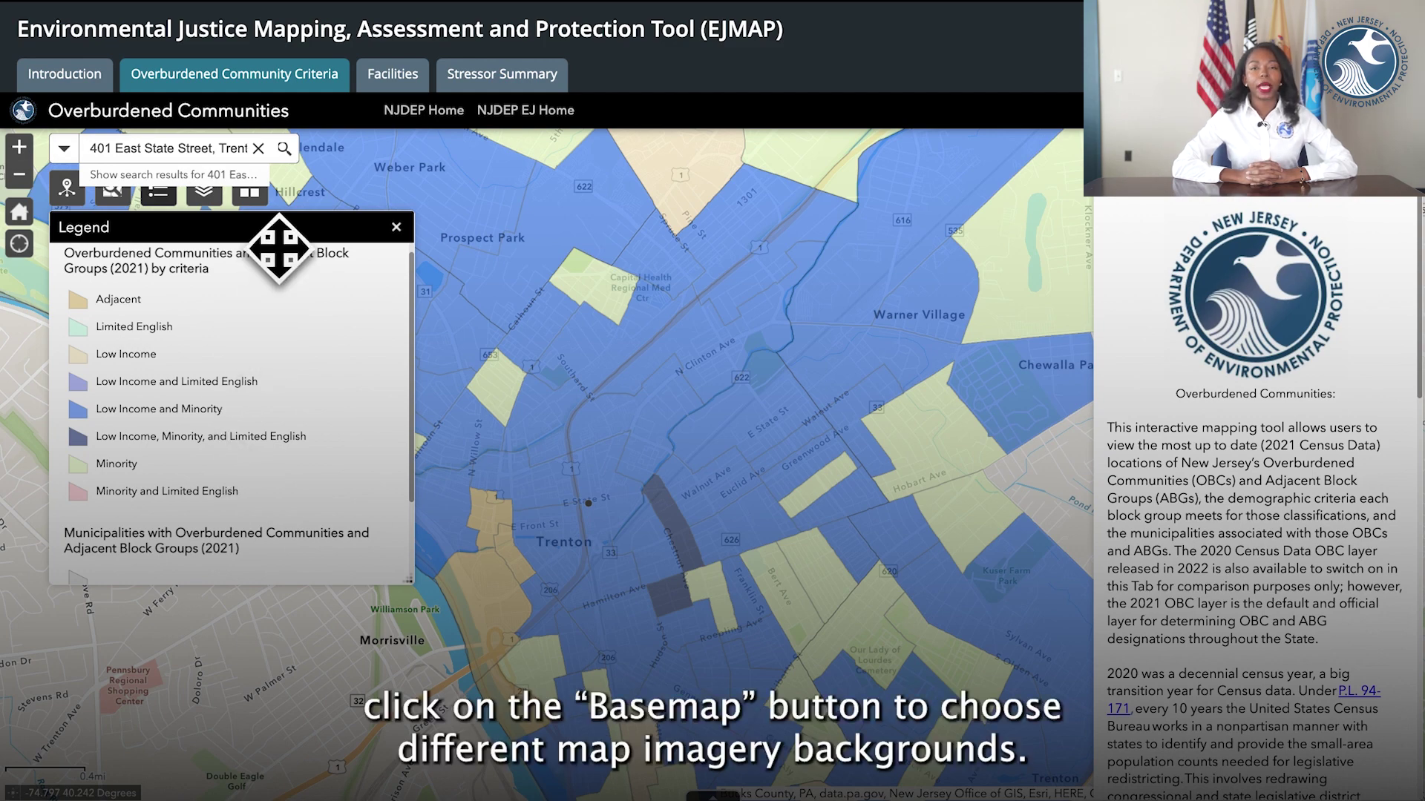
Apply the Community Map basemap and replace it with a navigation-style basemap
click(254, 199)
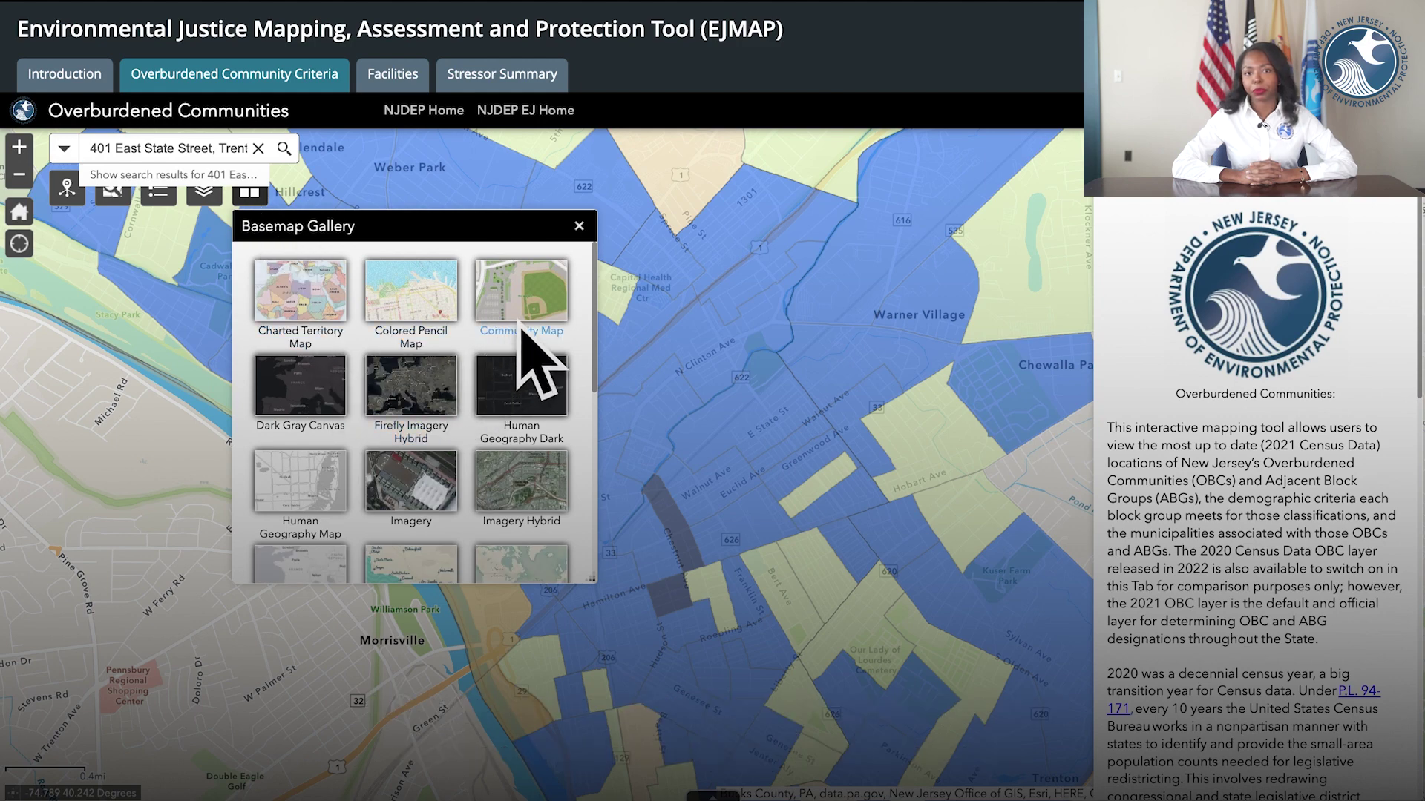
click(530, 316)
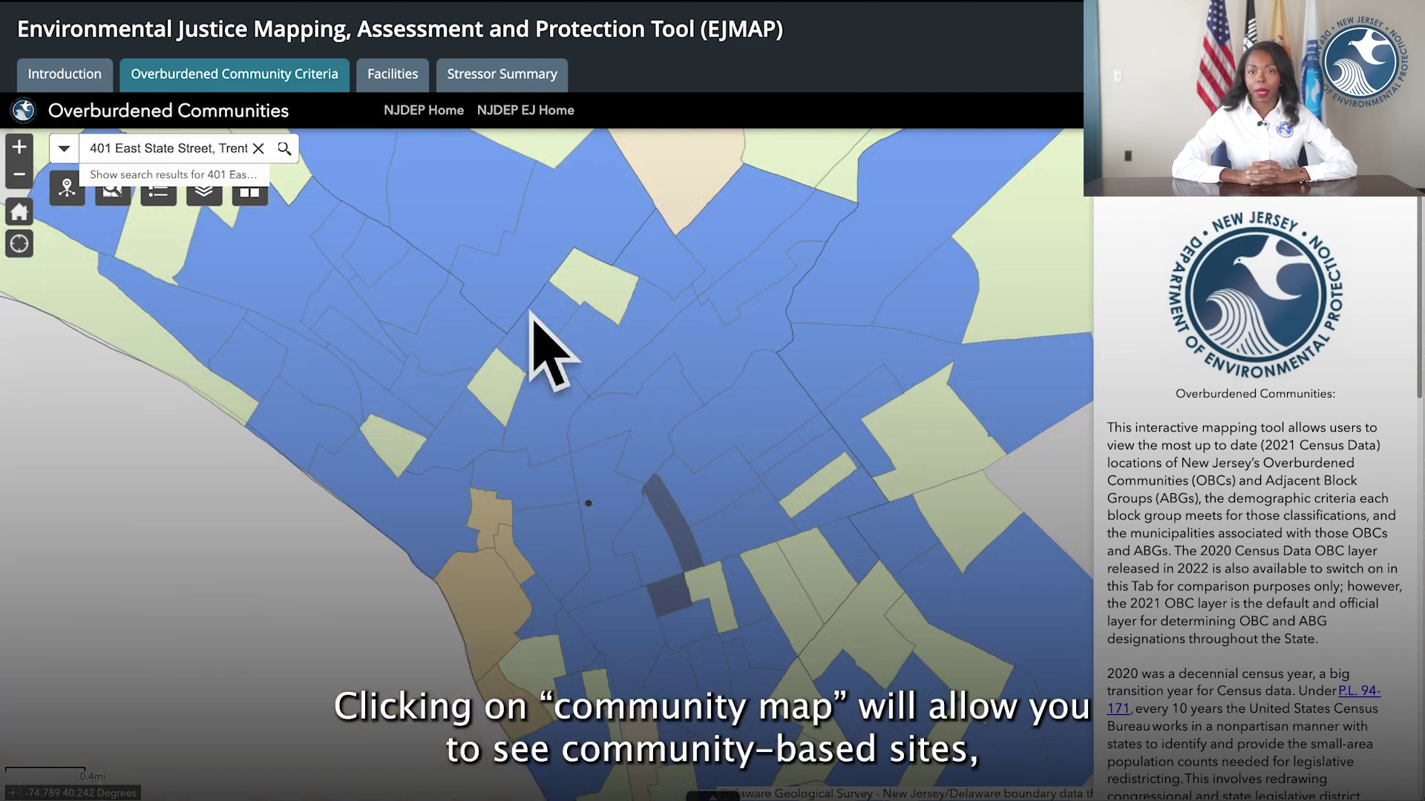
click(262, 202)
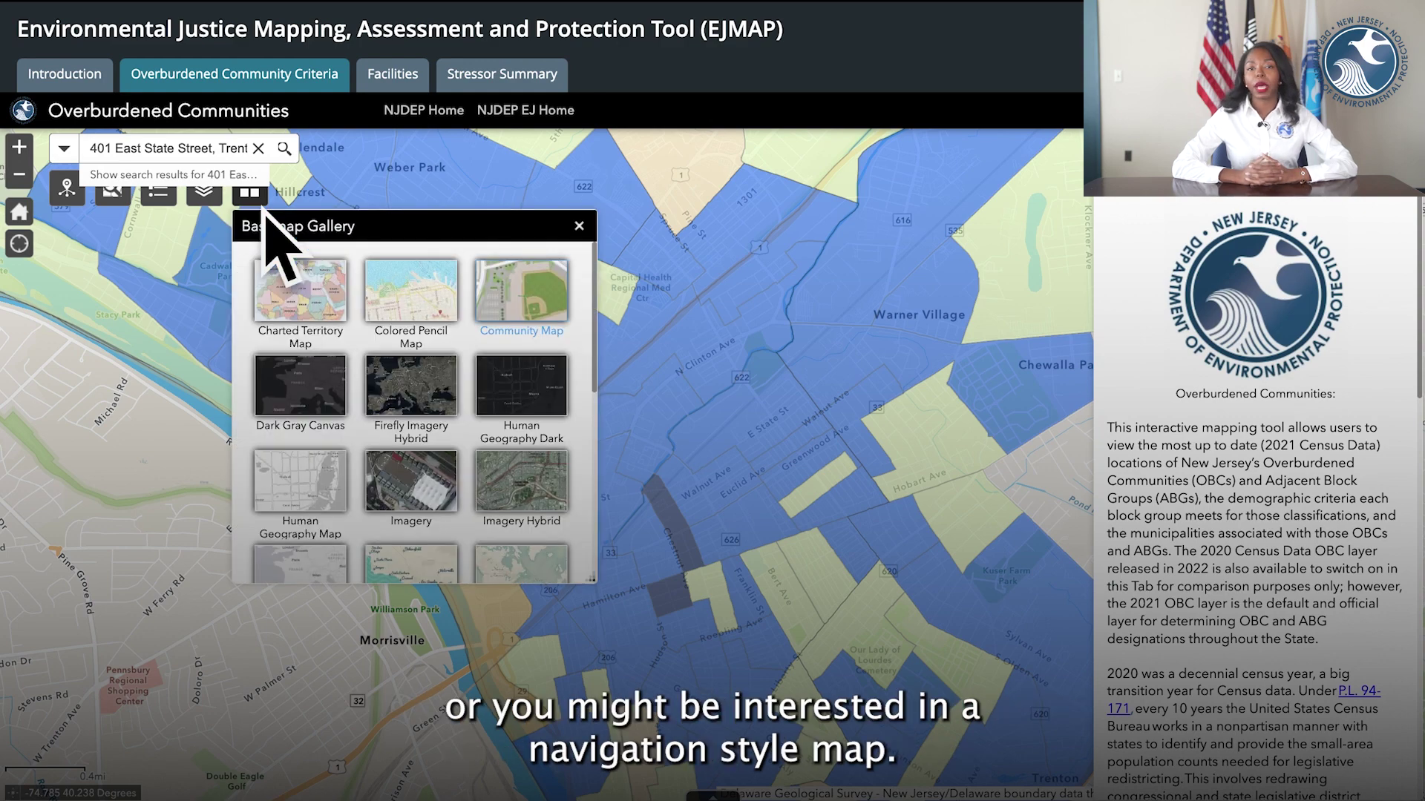
scroll(453, 479, down, 3)
click(438, 475)
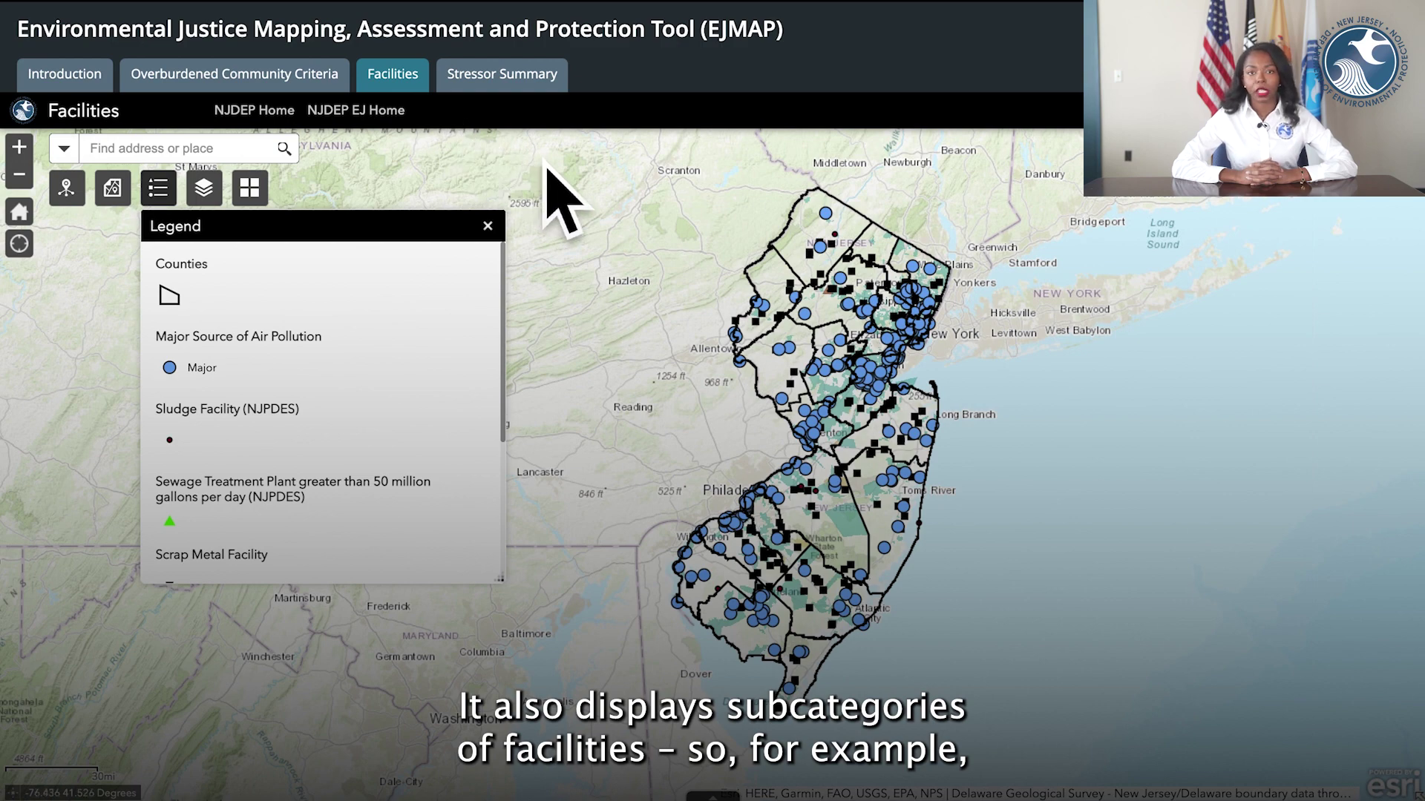
Examine the facility types and symbols listed in the Facilities map's legend
scroll(476, 369, down, 3)
scroll(476, 369, down, 3)
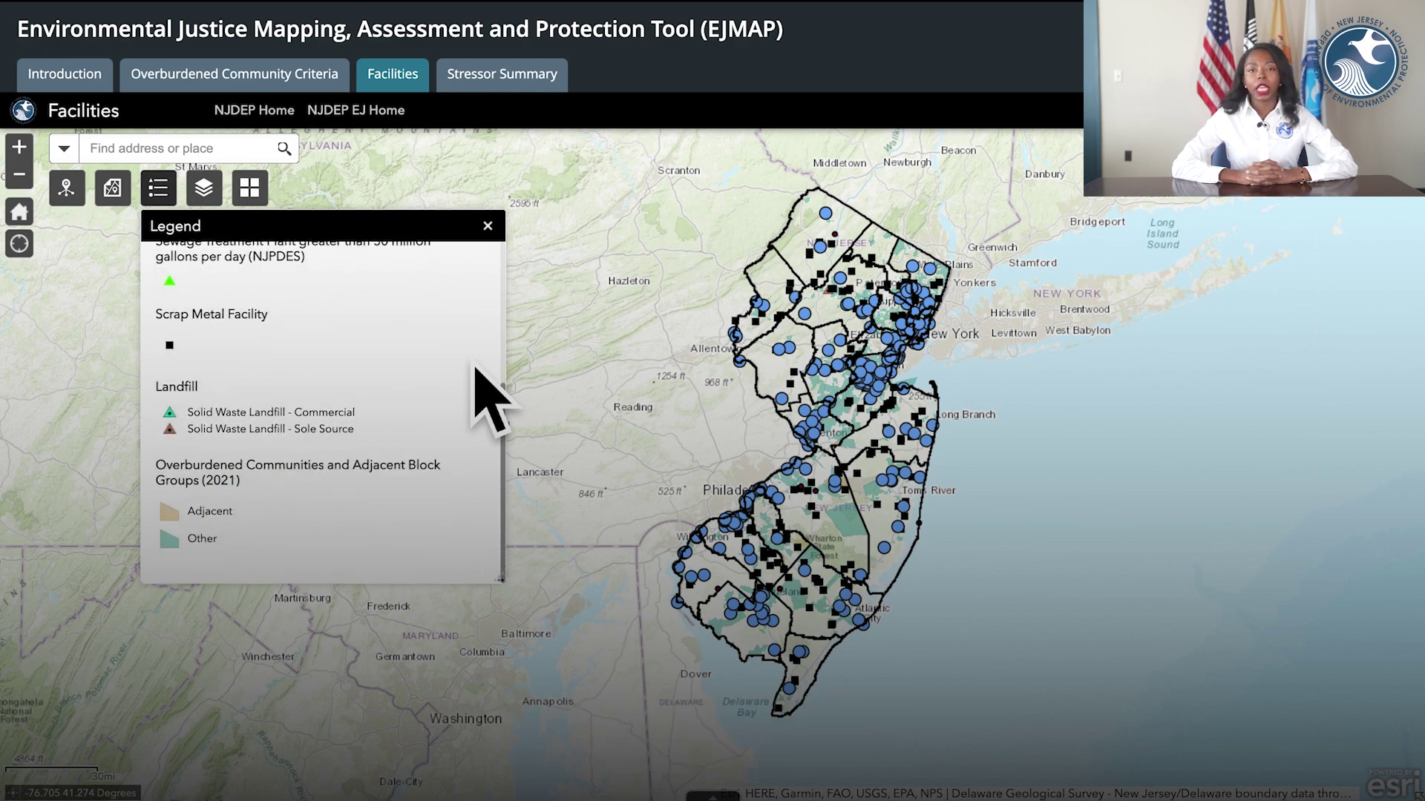
scroll(476, 369, up, 3)
scroll(476, 368, up, 3)
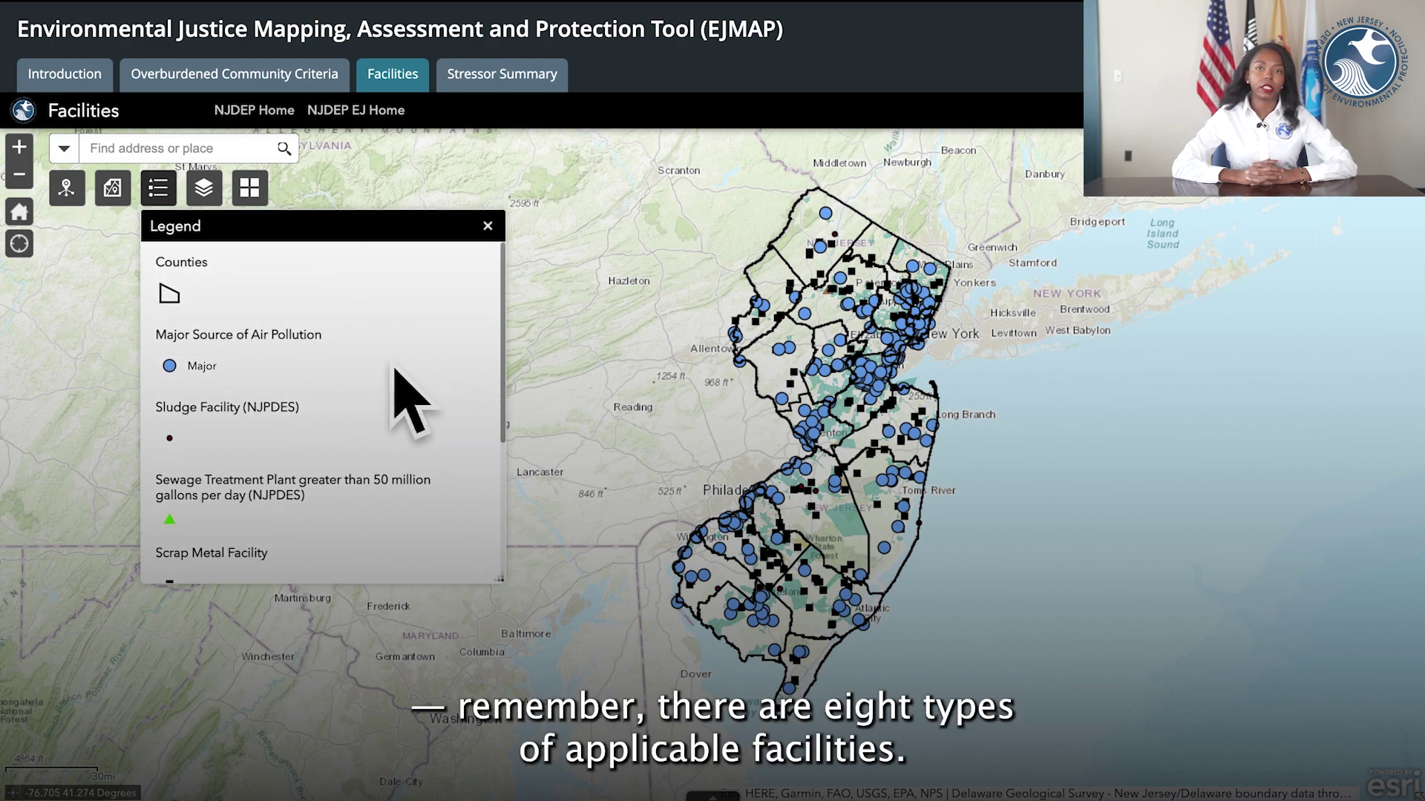
Turn off the Major Source of Air Pollution, Sludge Facility, Sewage Treatment Plant and Scrap Metal Facility layers
click(203, 187)
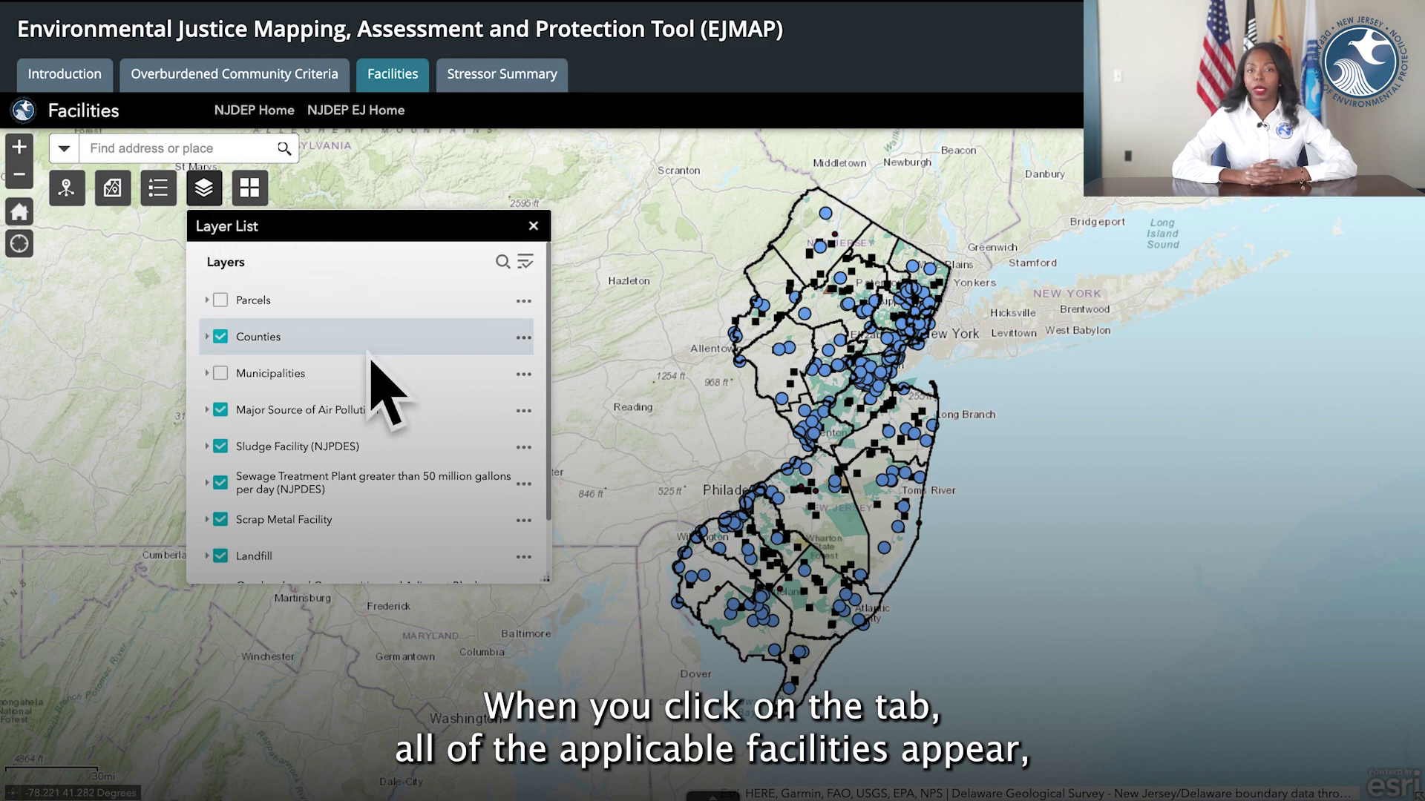
scroll(389, 393, down, 3)
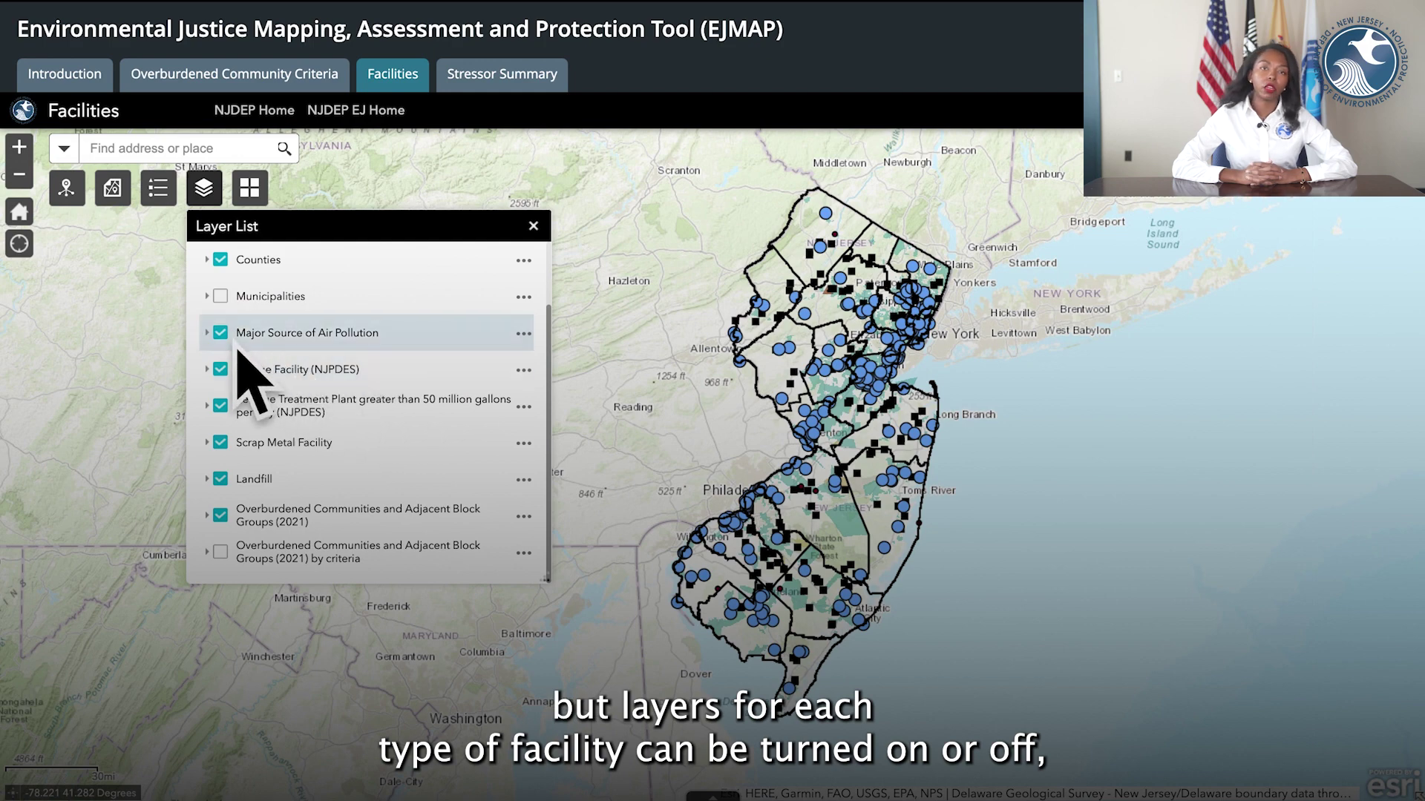
click(242, 341)
click(242, 372)
click(239, 406)
click(239, 445)
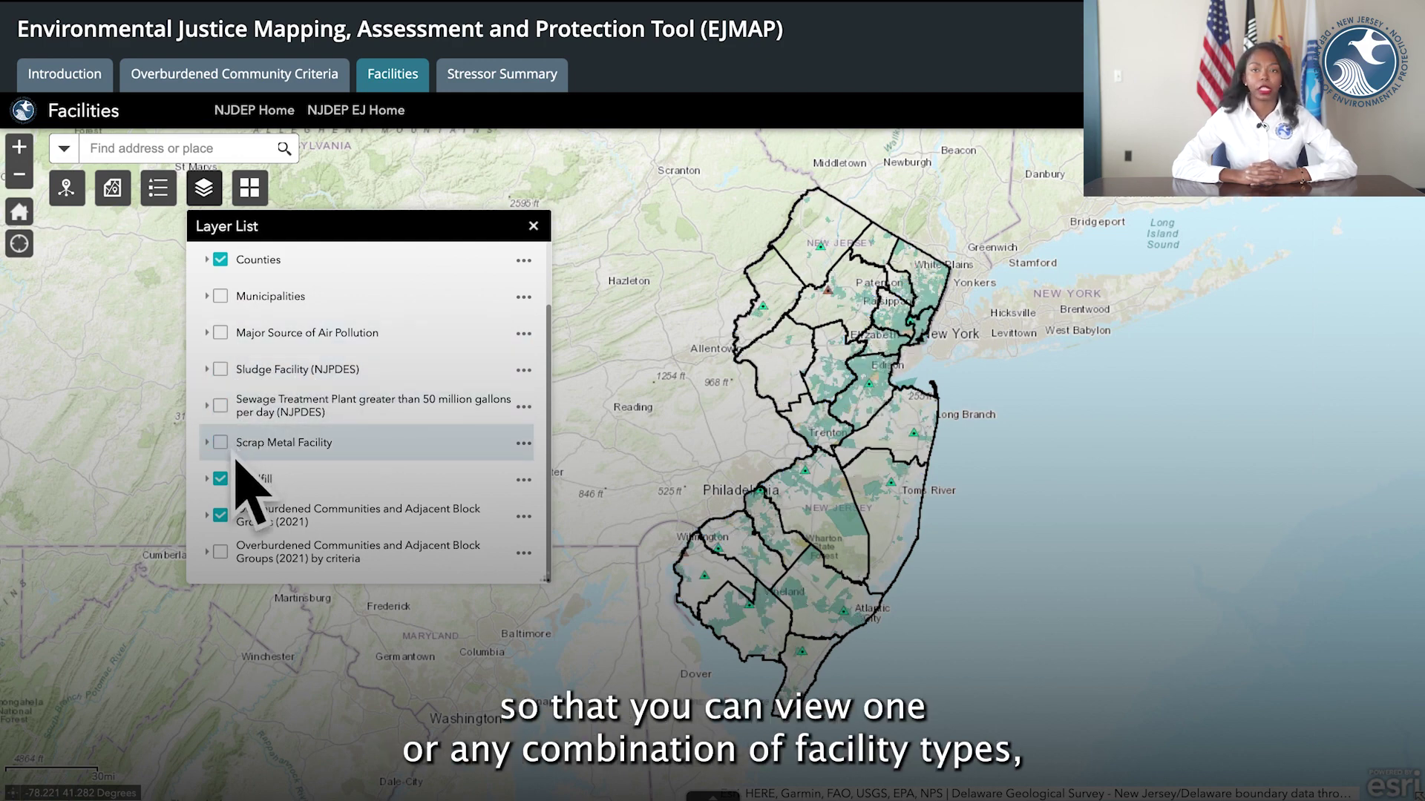
Turn the scrap metal, sewage treatment, sludge and major air pollution source layers back on
click(239, 445)
click(236, 407)
click(238, 371)
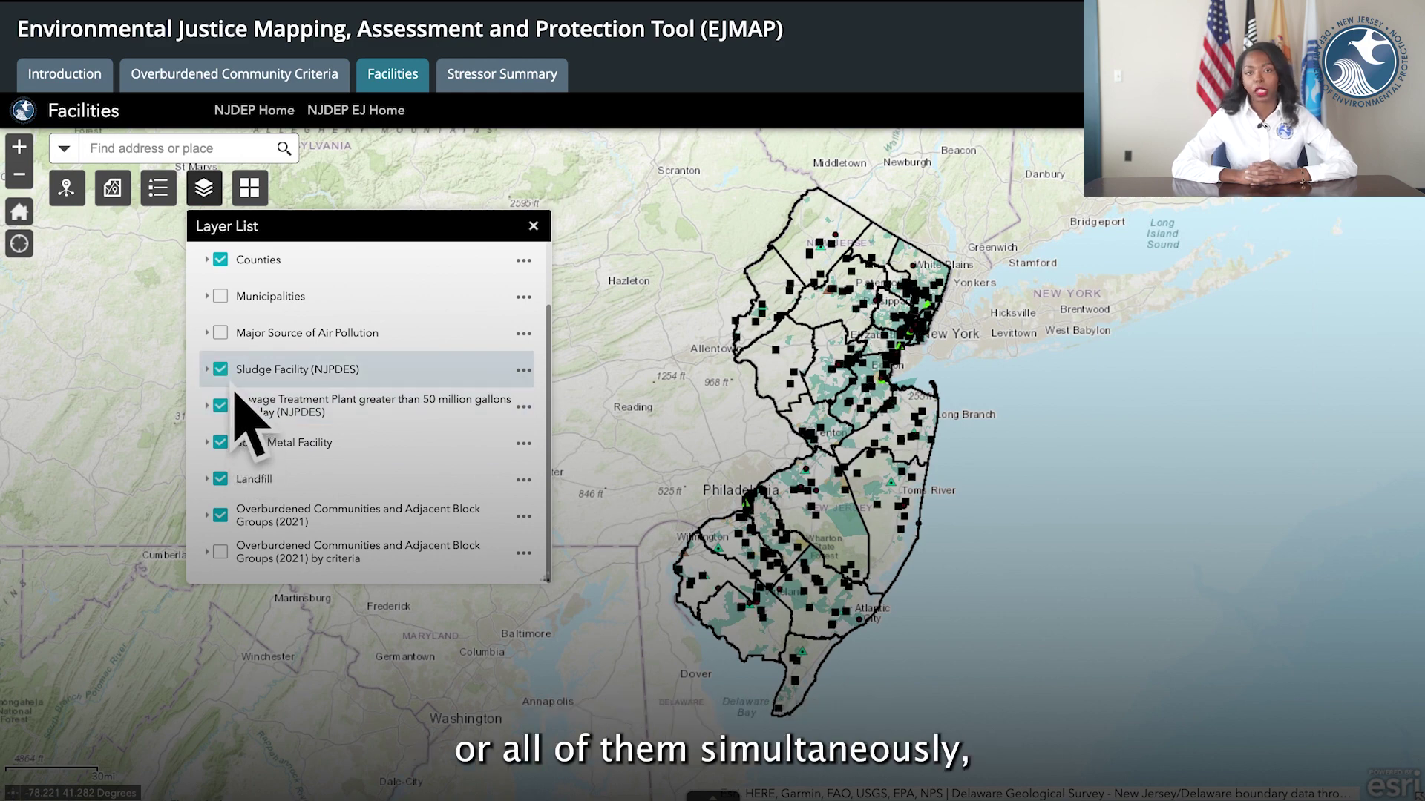
click(237, 342)
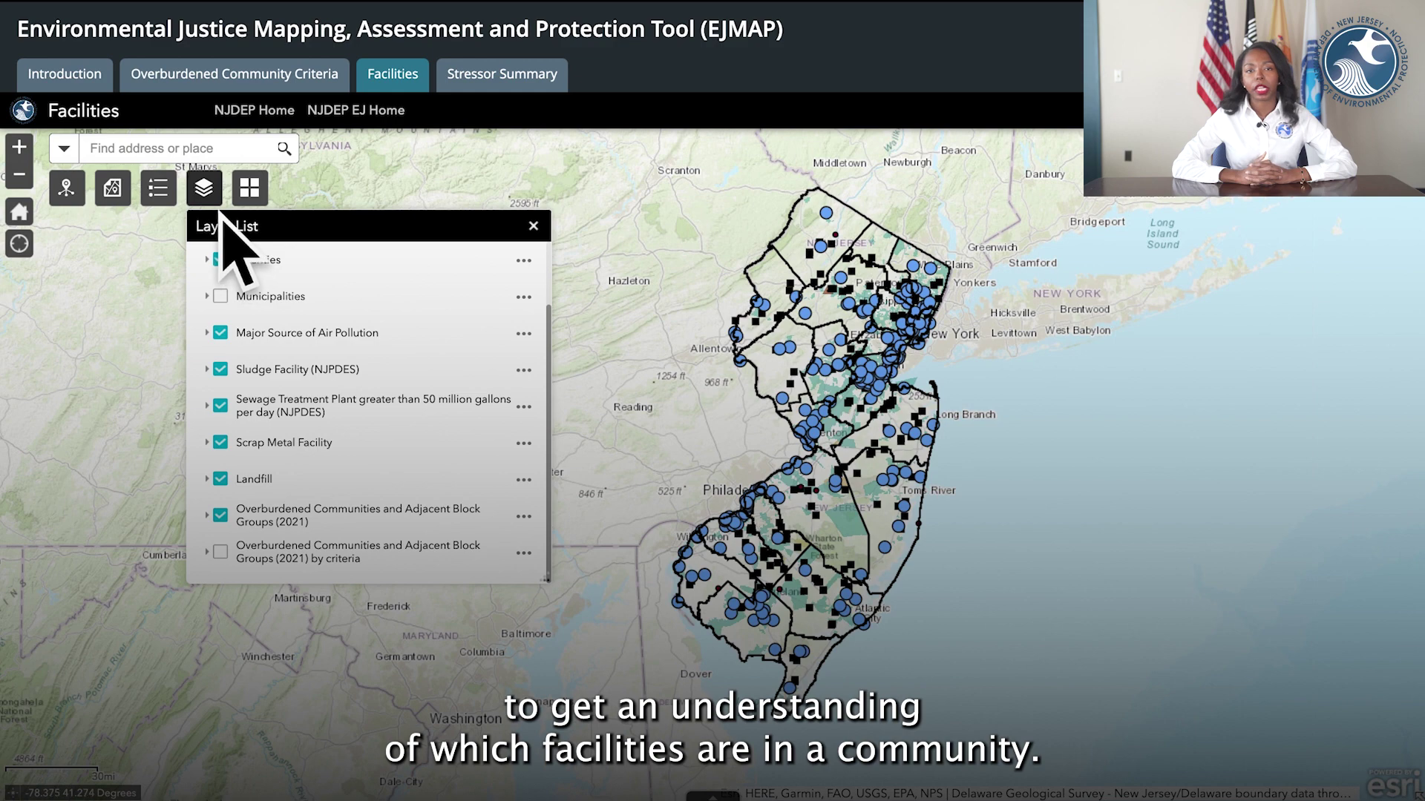
Search the Facilities map for the DEP main office's street address and show the facilities around it
click(176, 152)
text(401 E State St, Trenton, NJ, 08608, USA)
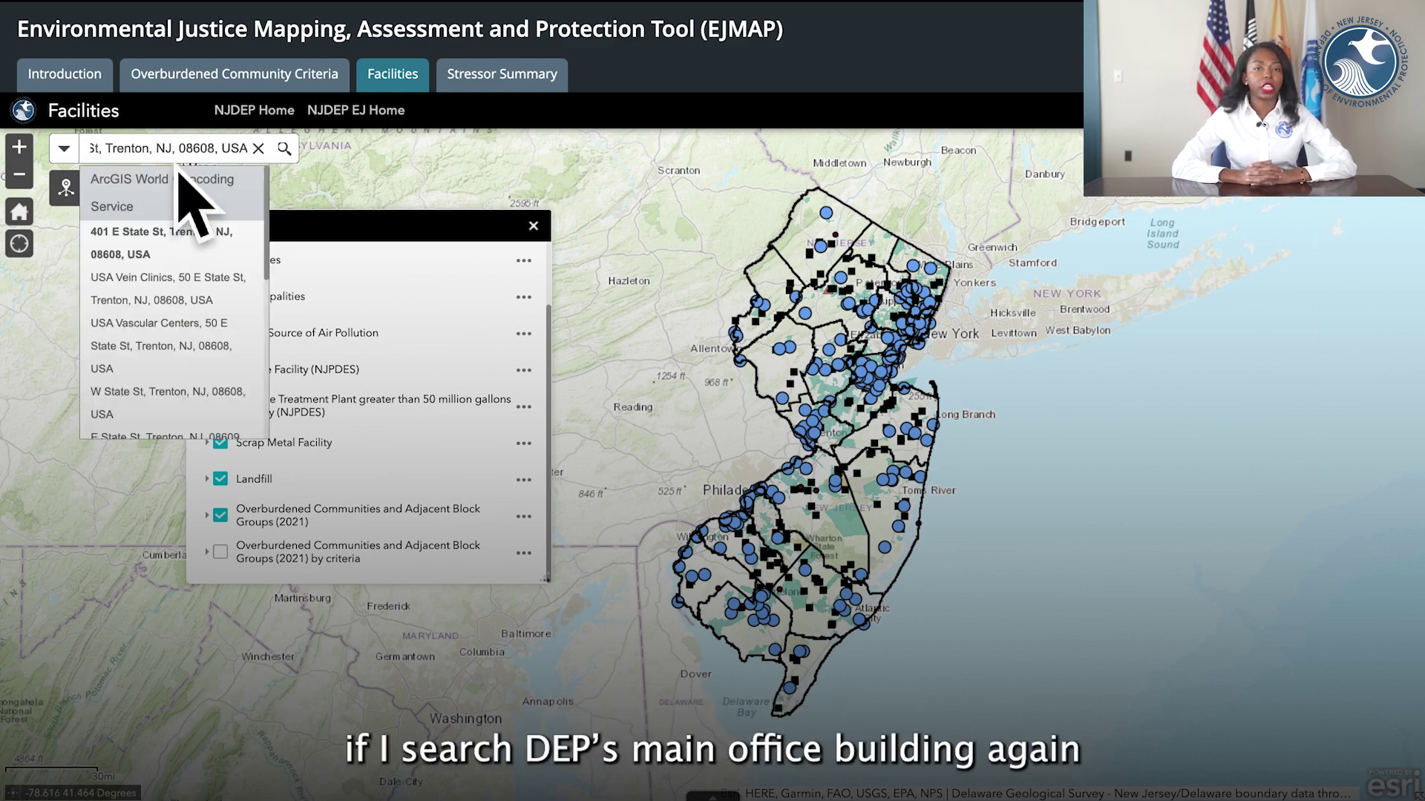
click(164, 243)
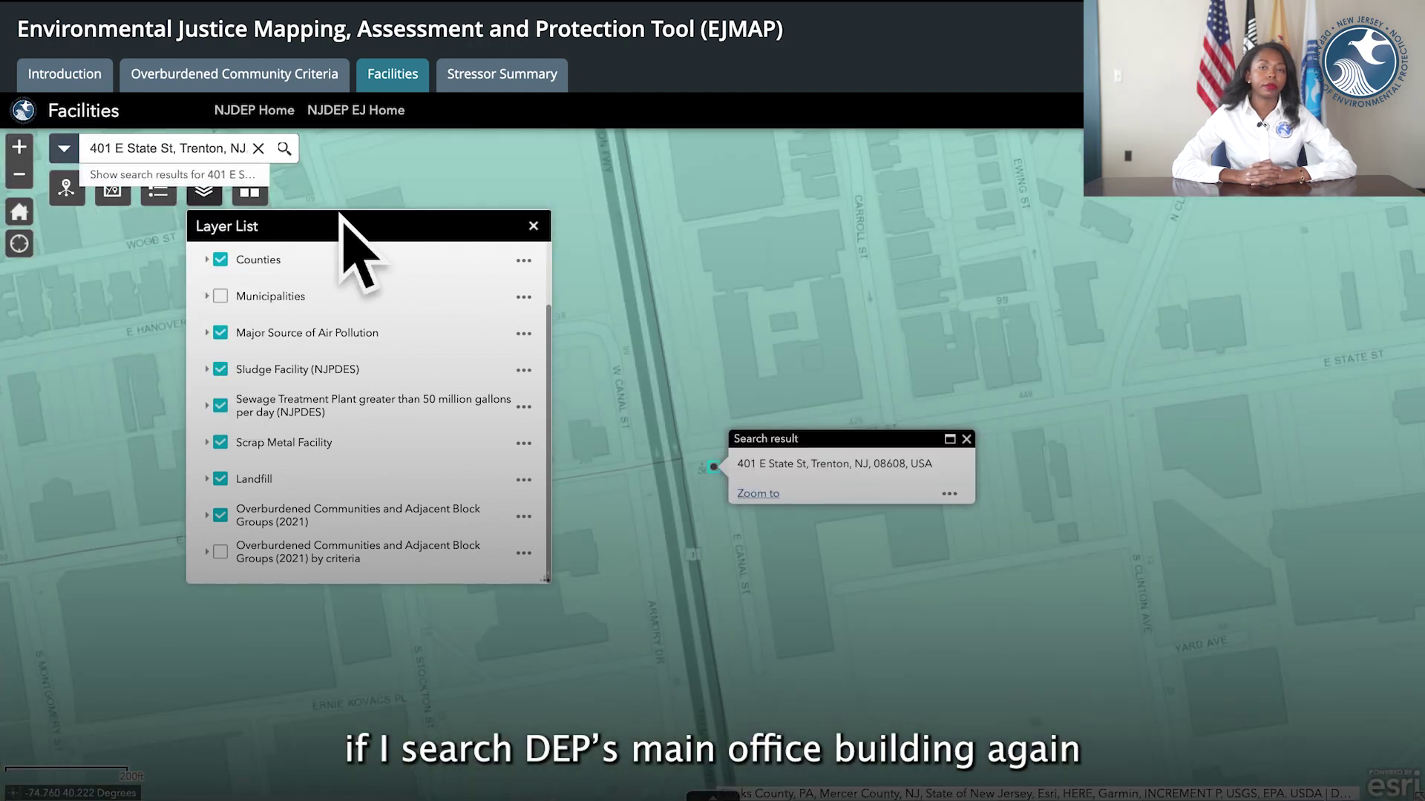
scroll(652, 540, down, 5)
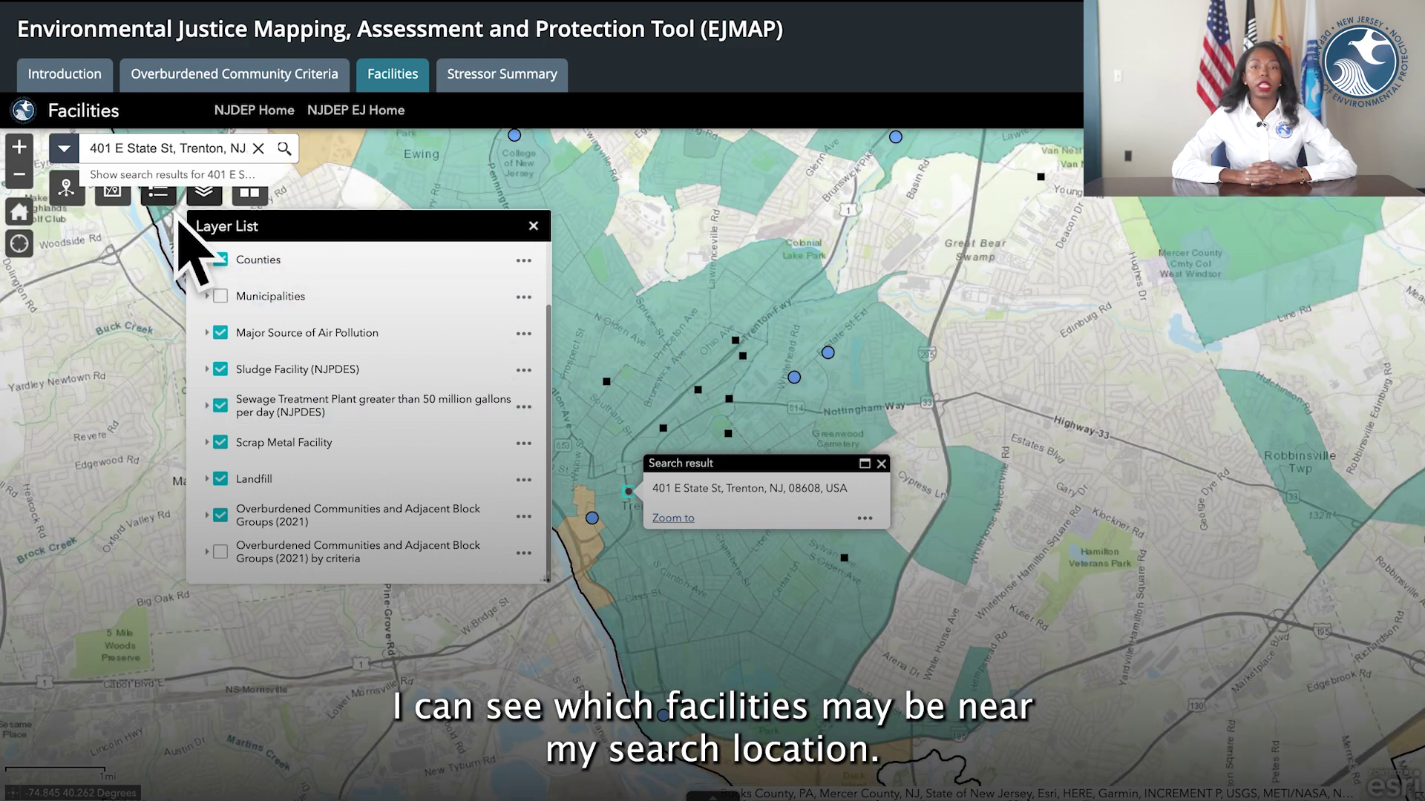
Show the Facilities map's legend and inspect the details of a major air pollution source and a scrap metal facility near the searched address
click(165, 196)
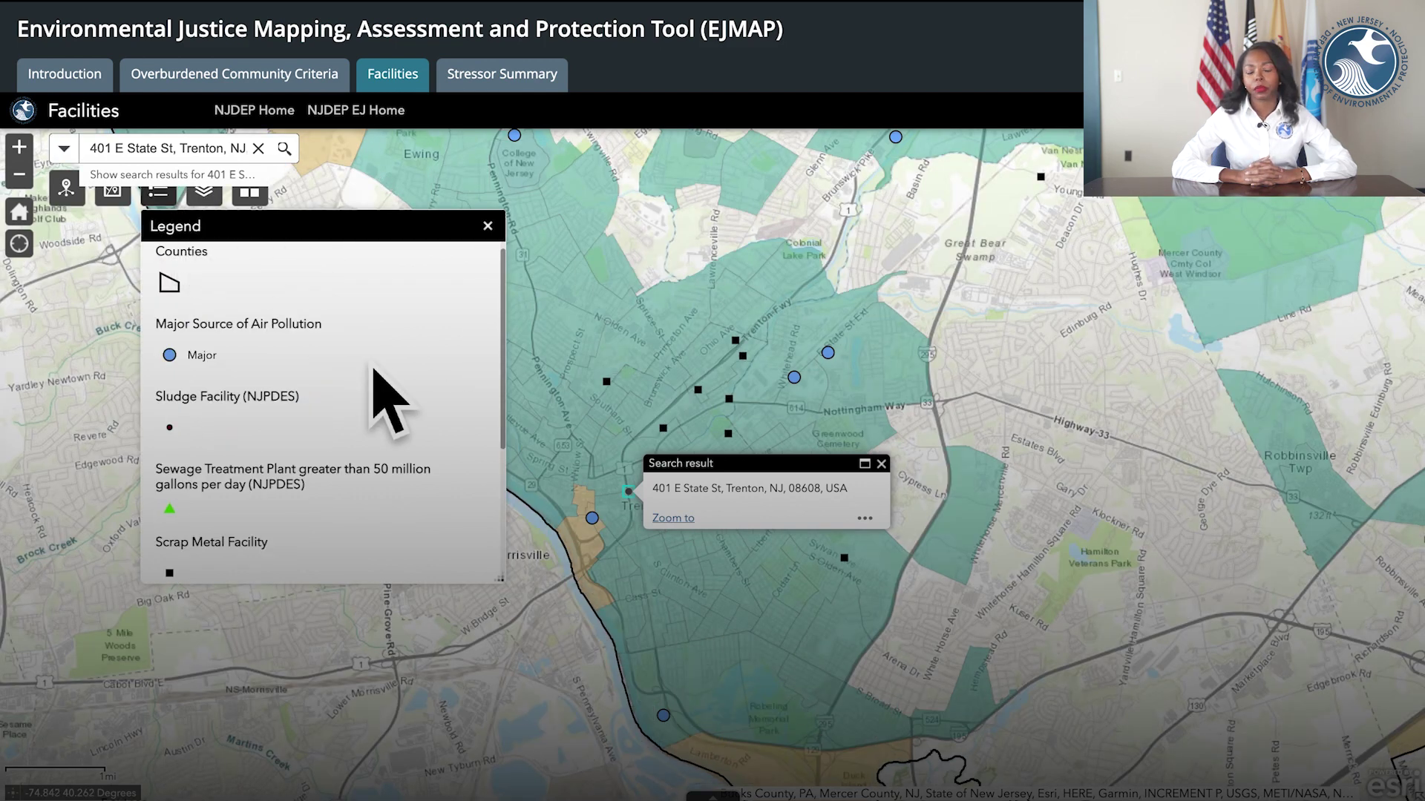
click(609, 533)
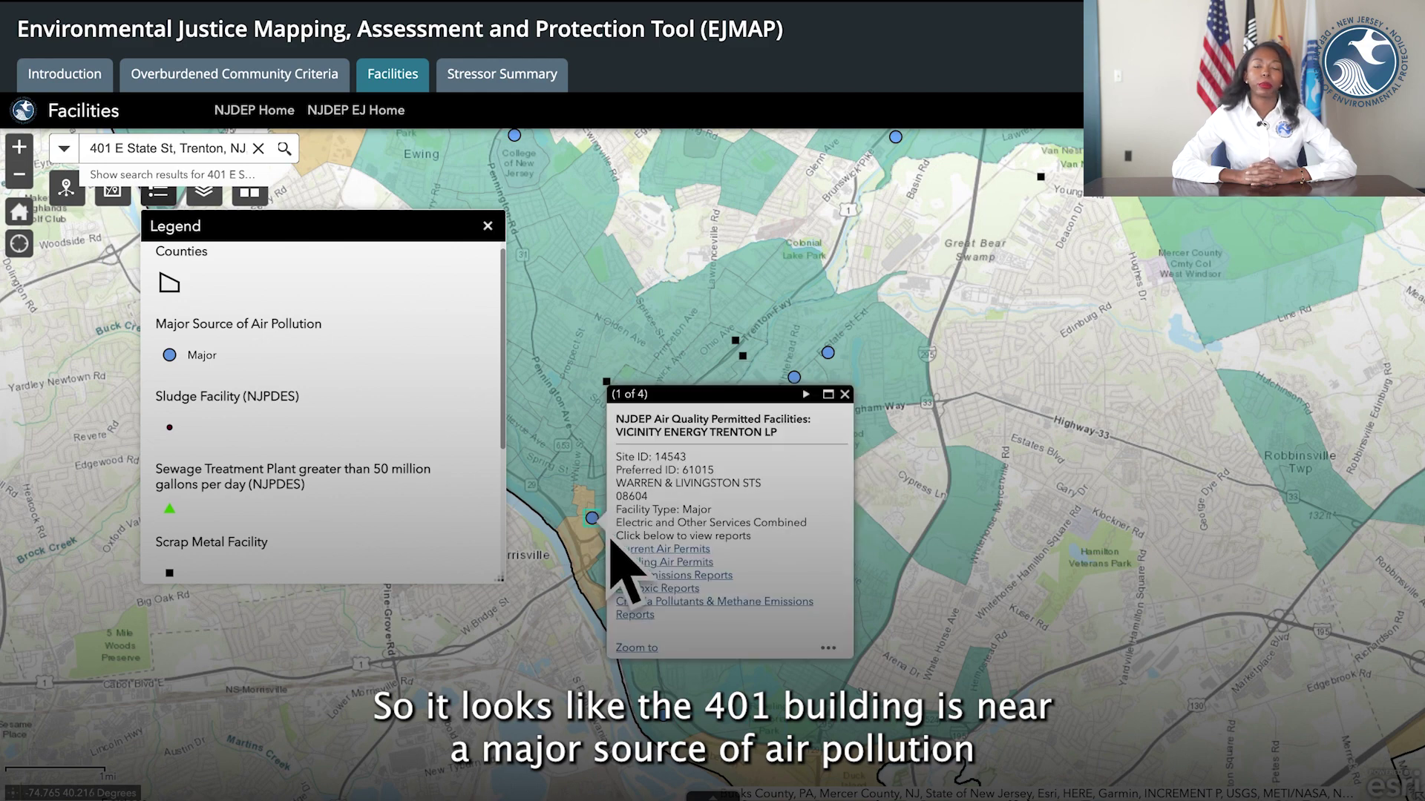
click(862, 442)
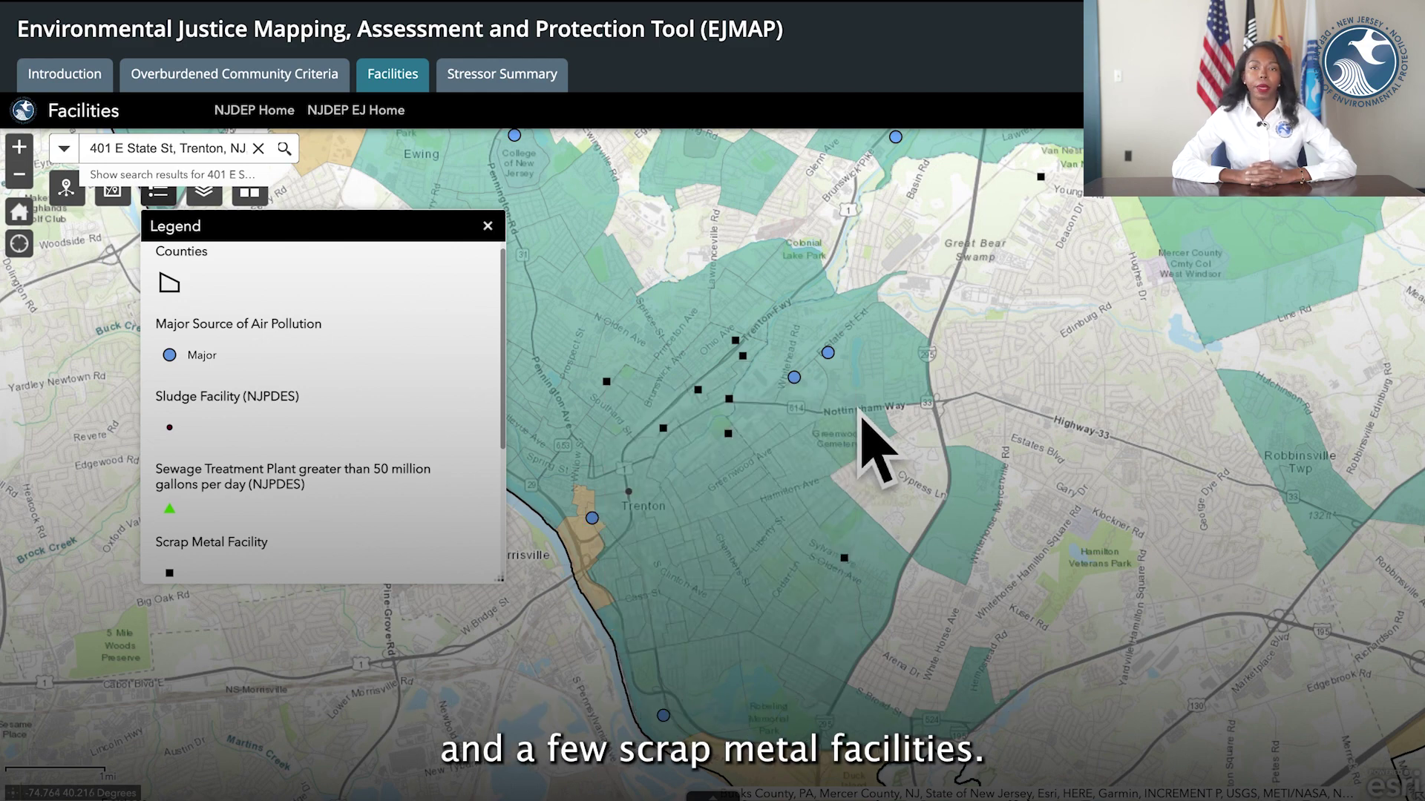
click(679, 452)
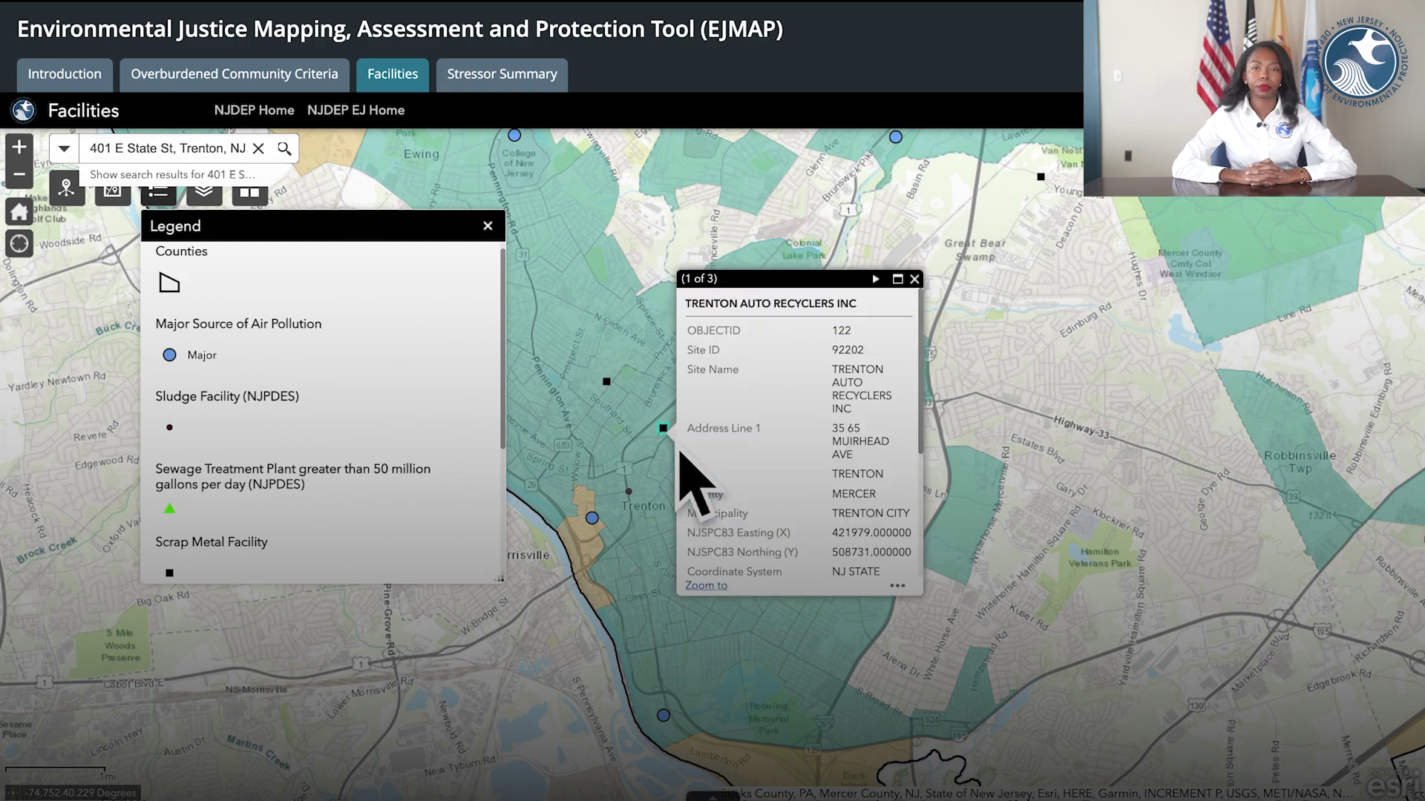
click(929, 303)
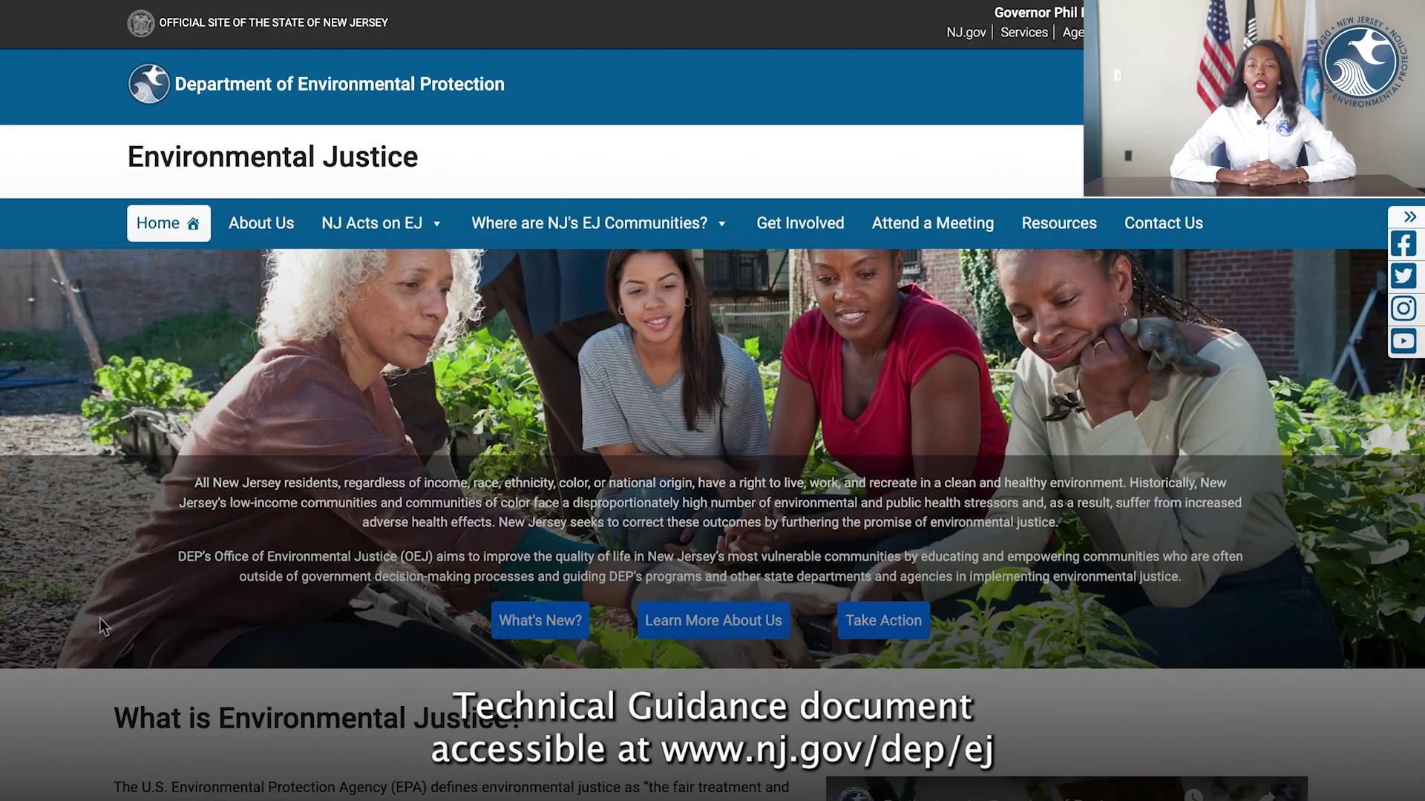
Open the EJMAP Technical Guidance document from the Environmental Justice Hot Topics on the DEP Environmental Justice website
scroll(101, 623, down, 5)
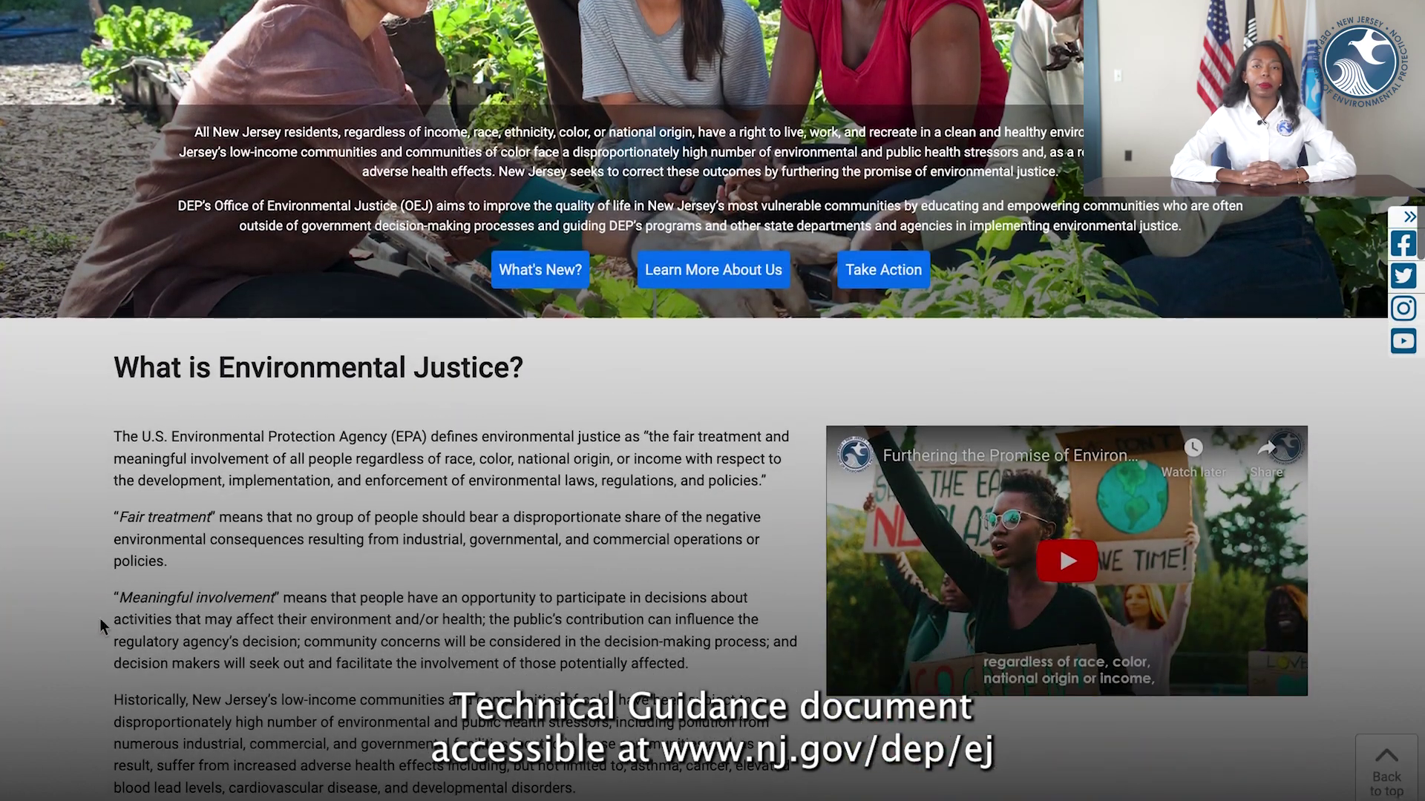
scroll(101, 619, down, 10)
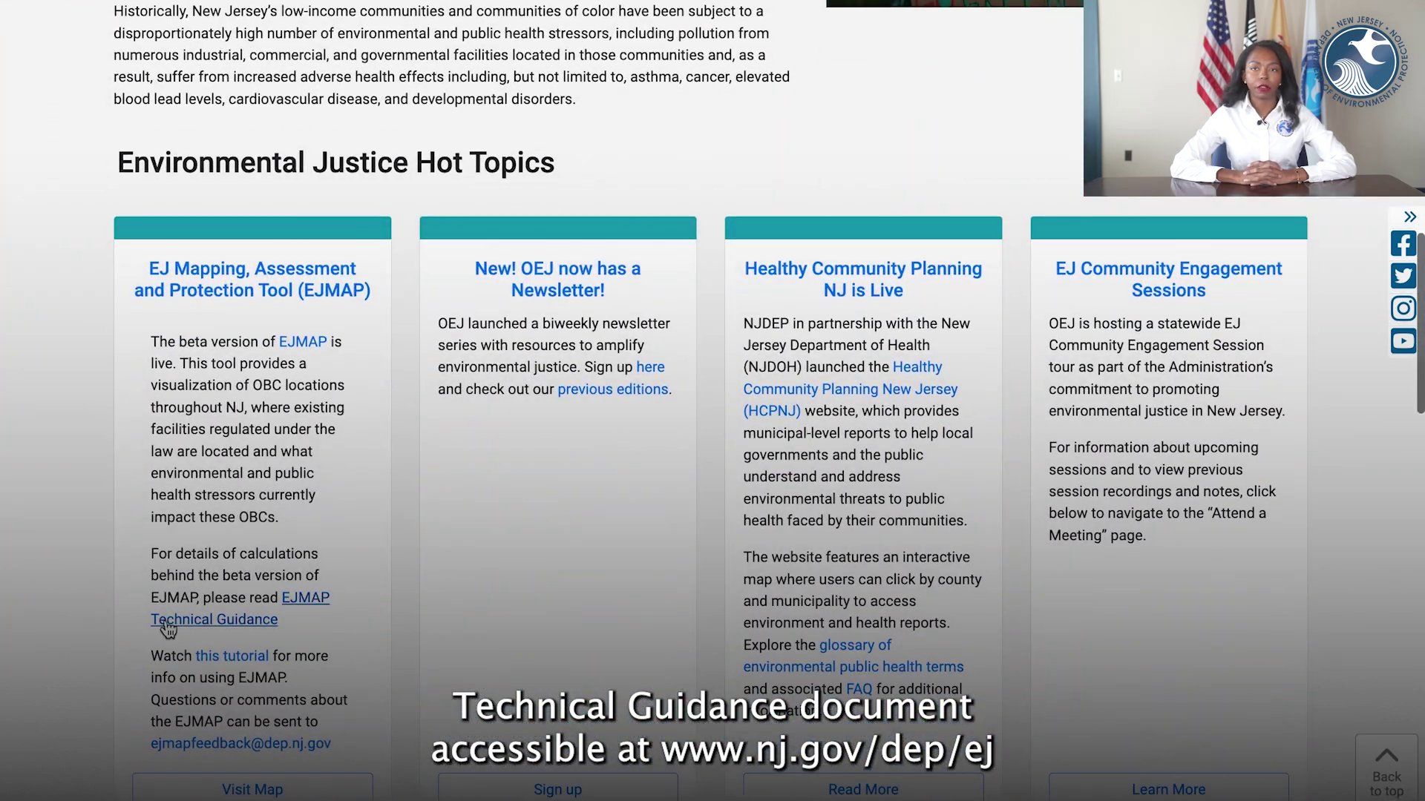
click(165, 624)
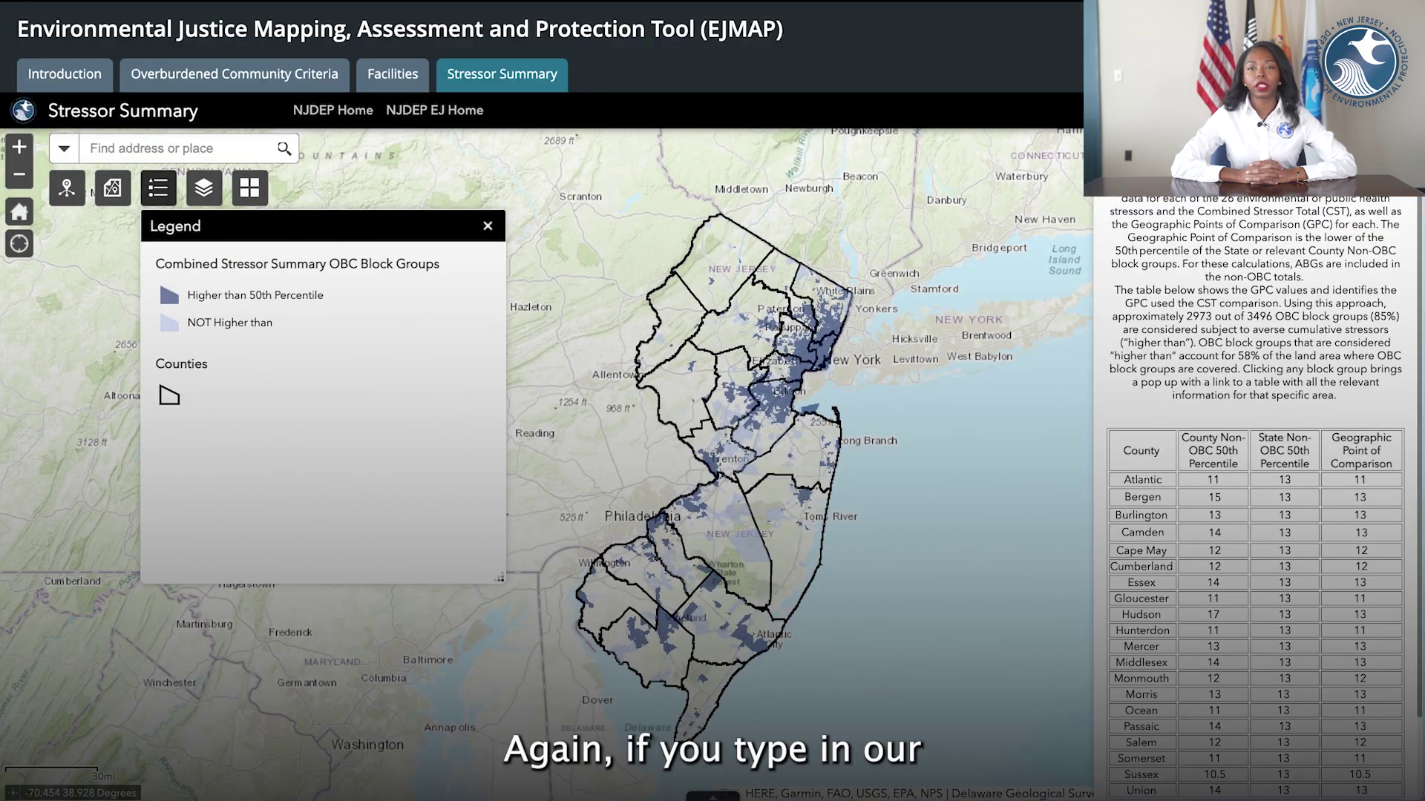
Search the Stressor Summary map for the DEP main office's street address and show the expanded details of the block group containing it
click(215, 156)
text(1 east state street trenton nj)
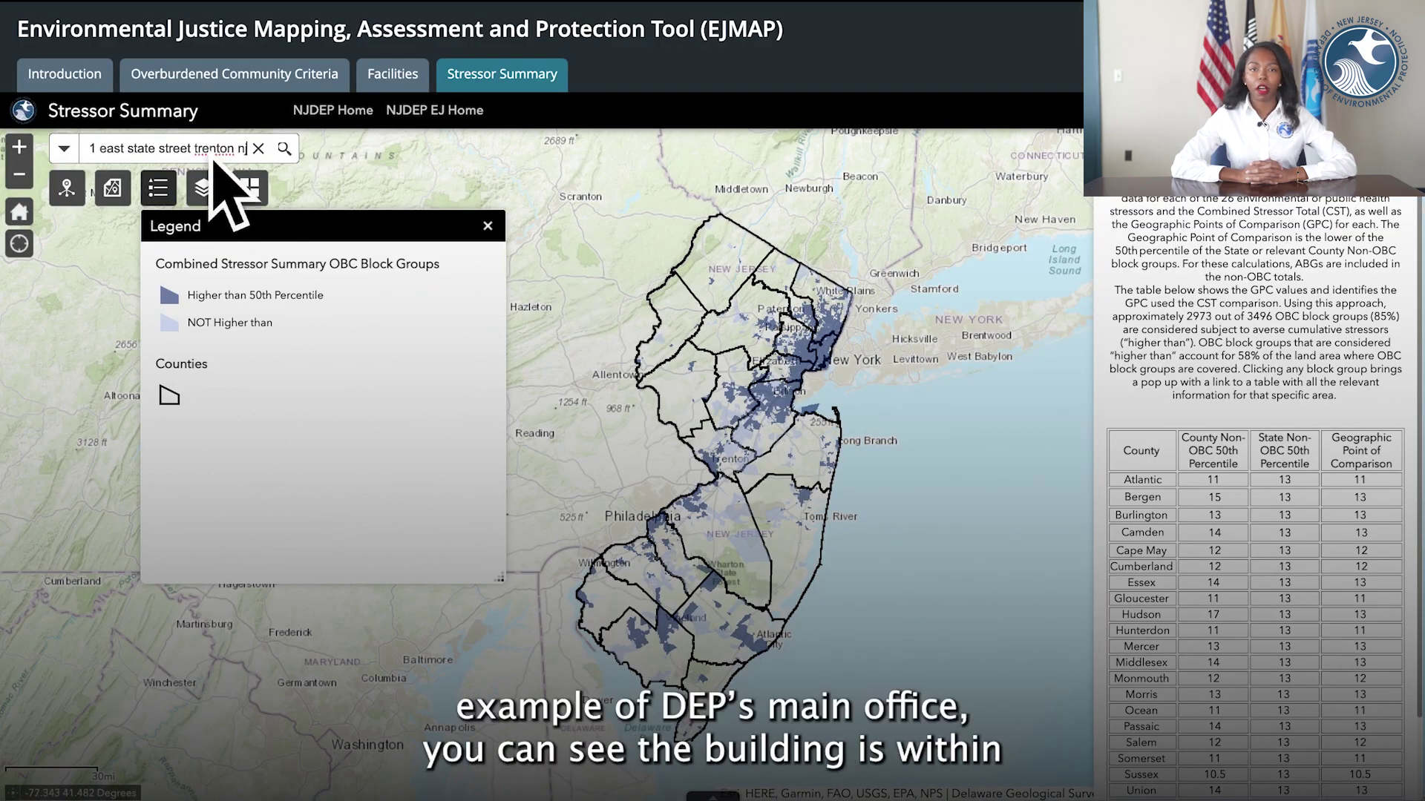
key(Return)
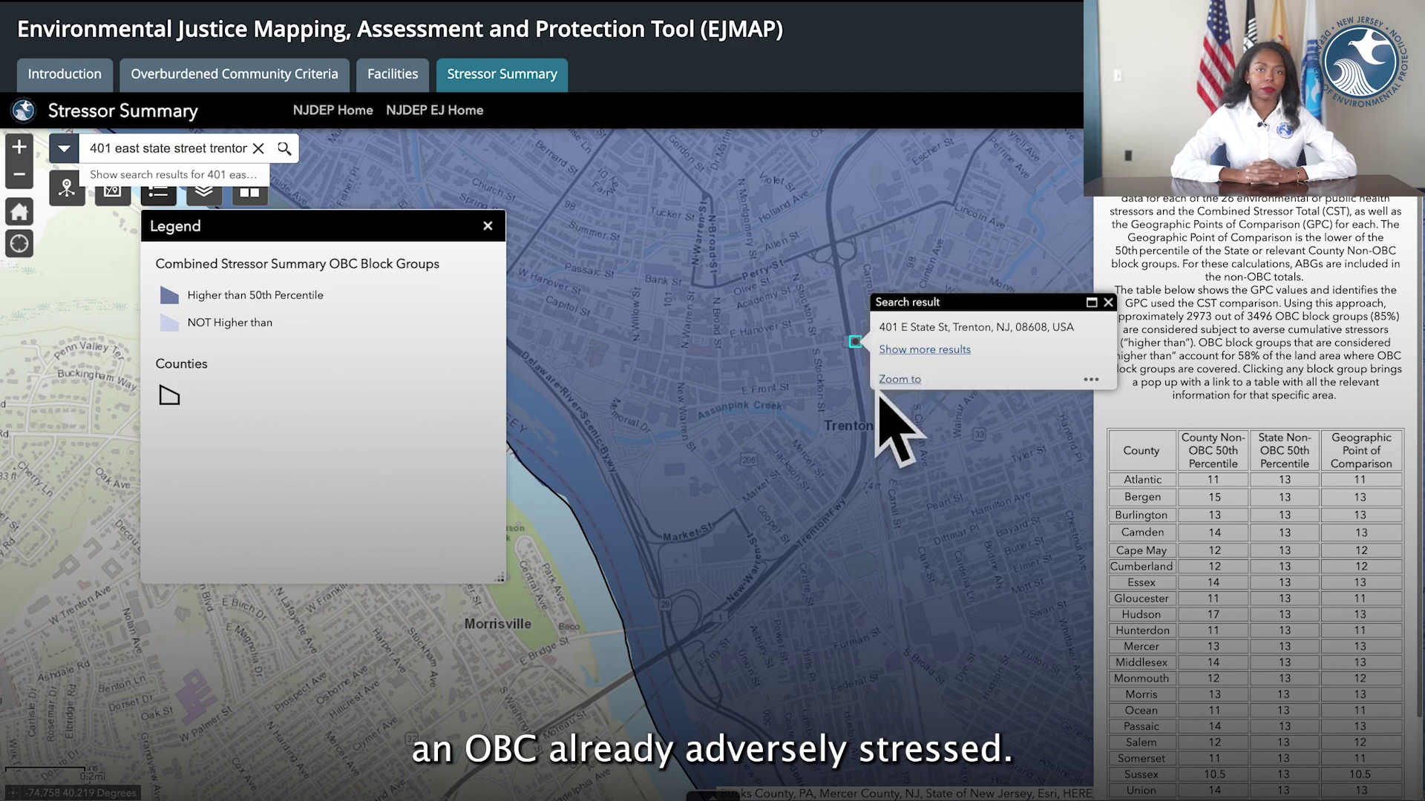
click(875, 346)
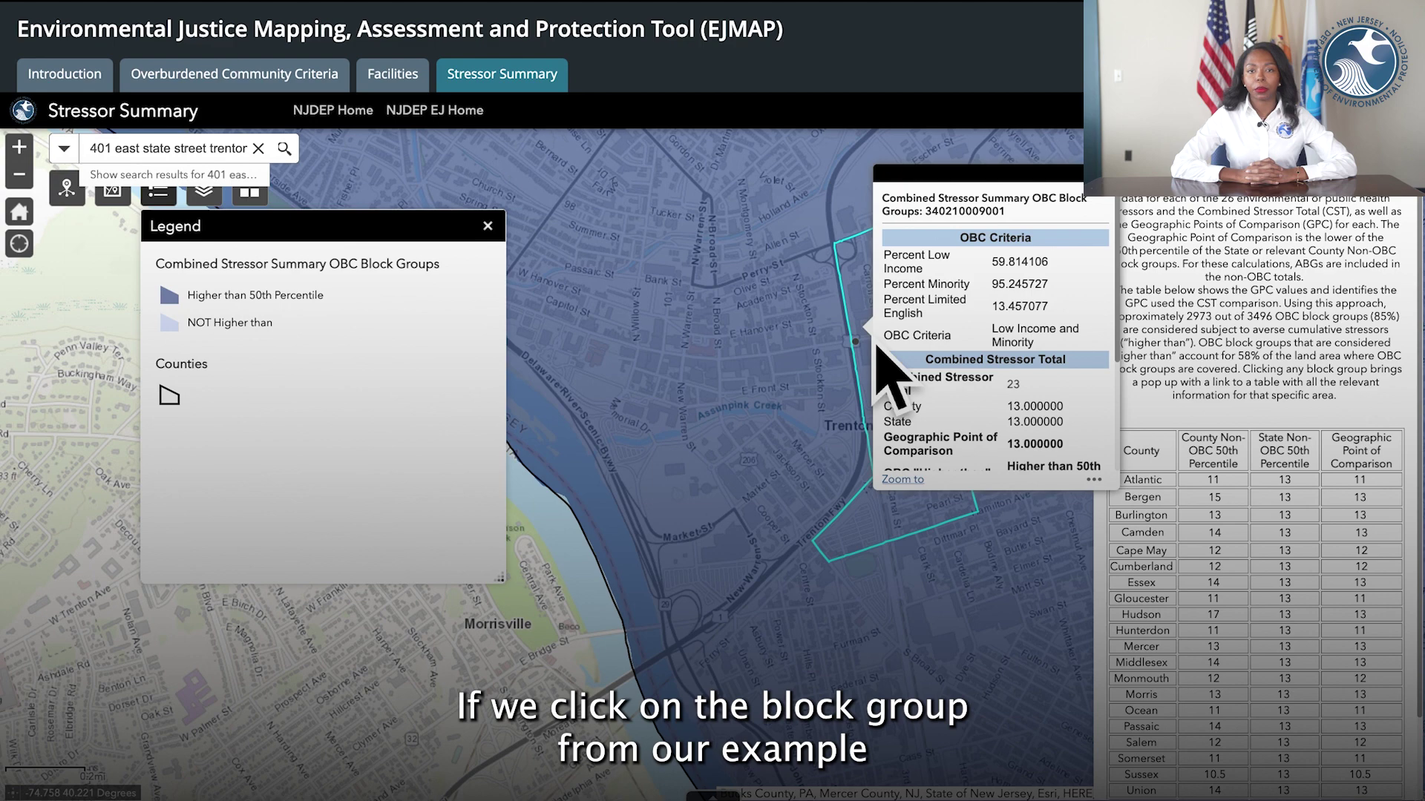
click(1111, 199)
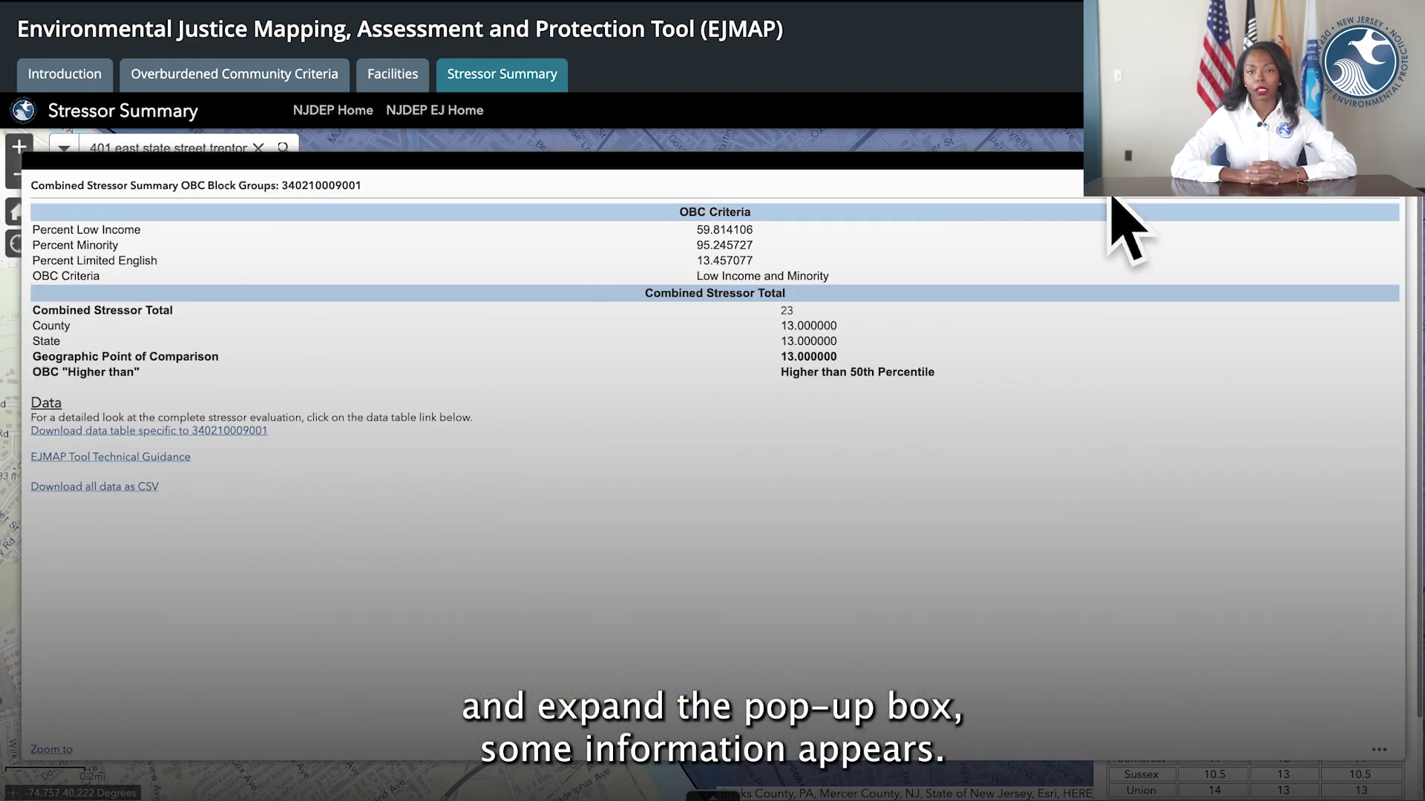